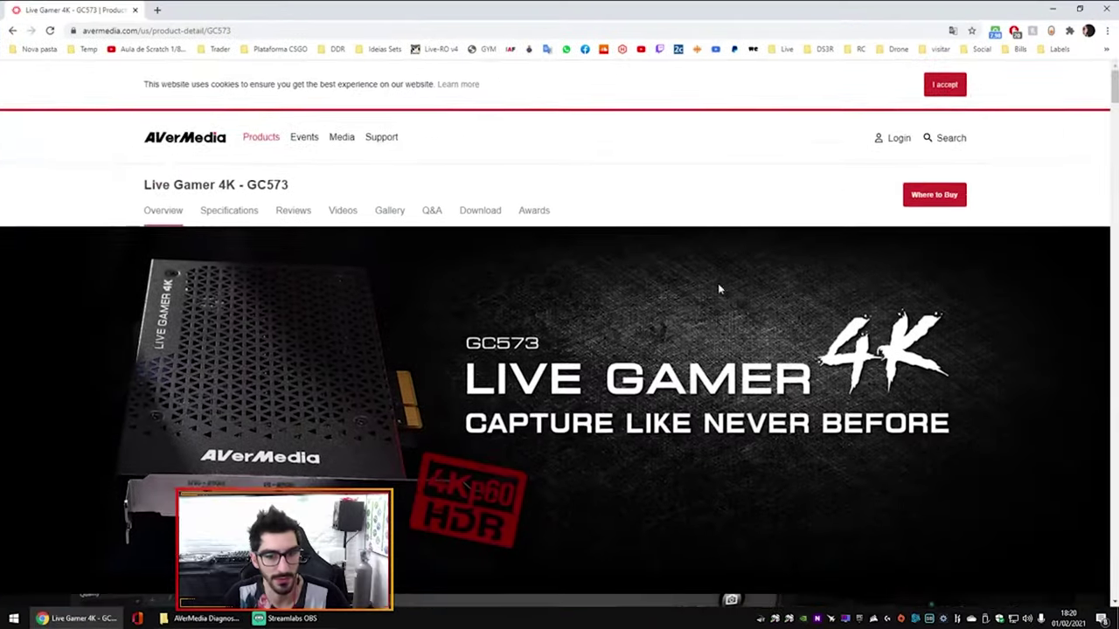
Step: Examine the Live Gamer 4K GC573 product page down to the note about the compatibility test tool
scroll(495, 270, down, 2)
scroll(399, 320, up, 2)
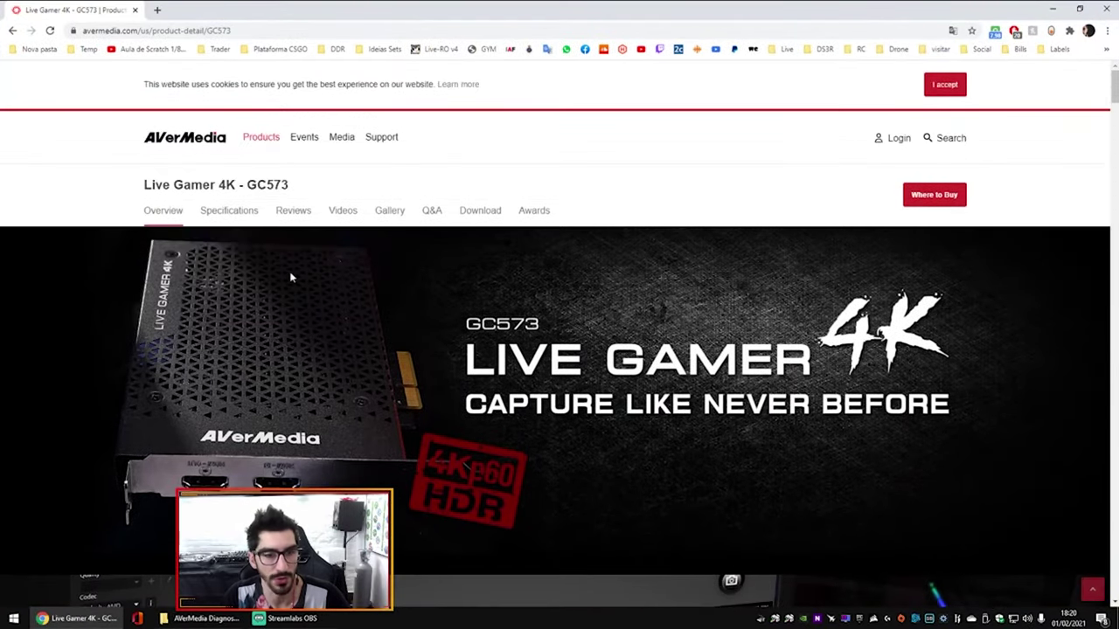
scroll(603, 334, down, 3)
scroll(629, 338, up, 3)
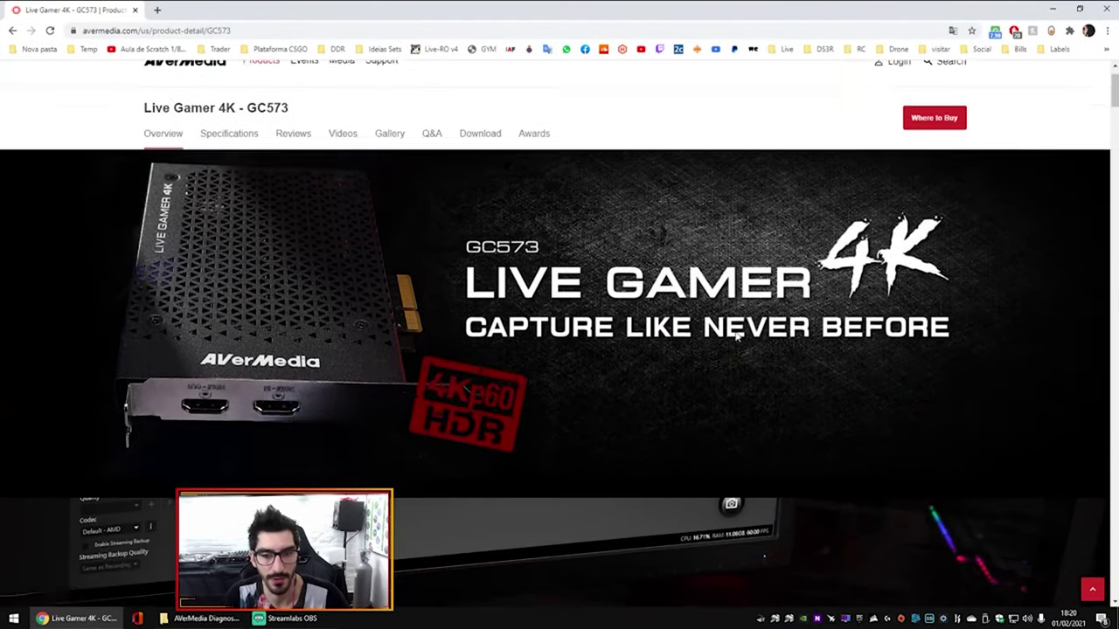
scroll(700, 337, down, 5)
drag(875, 328, 749, 328)
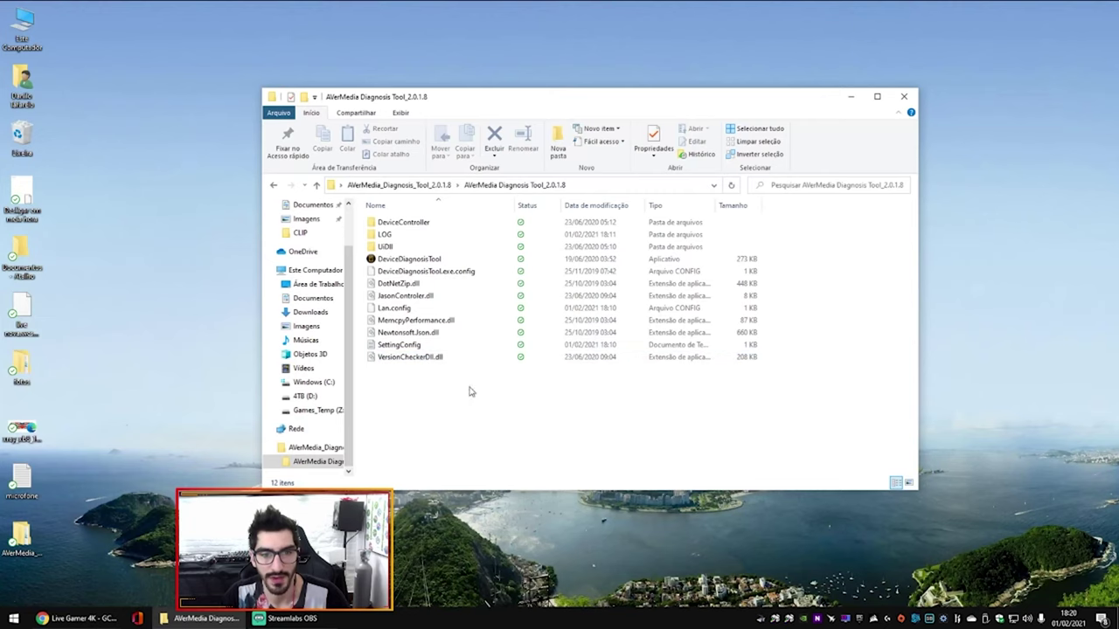
Step: Launch DeviceDiagnosisTool from the AVerMedia Diagnosis Tool_2.0.1.8 folder
click(439, 186)
double_click(434, 228)
double_click(406, 260)
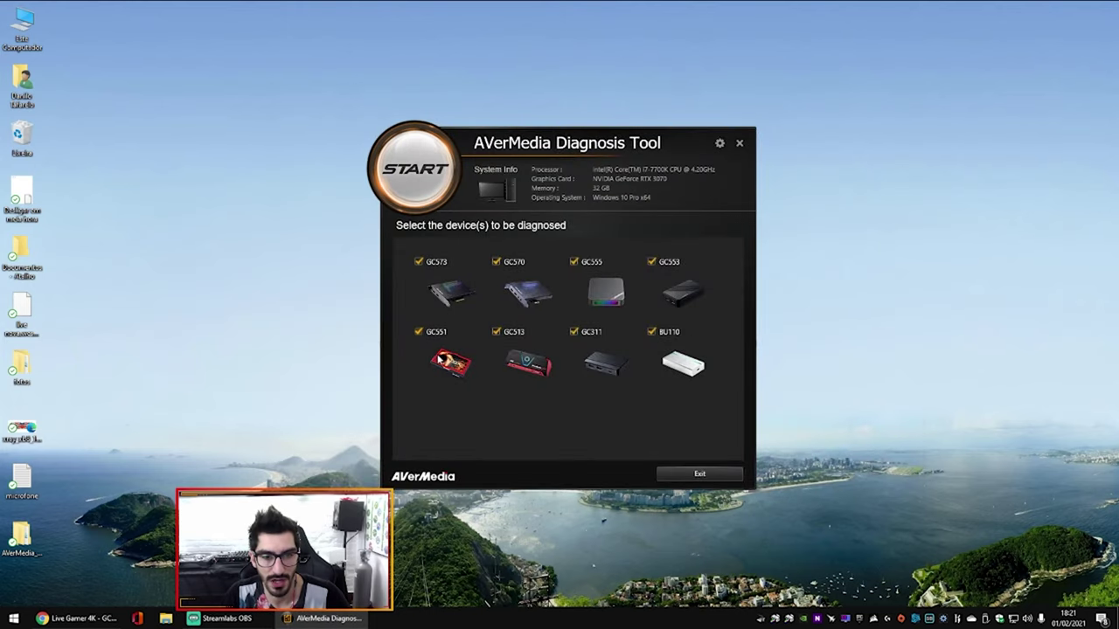
Step: Deselect every capture device except the GC573 for diagnosis
click(654, 332)
click(574, 332)
click(496, 332)
click(418, 332)
click(496, 262)
click(575, 261)
click(652, 262)
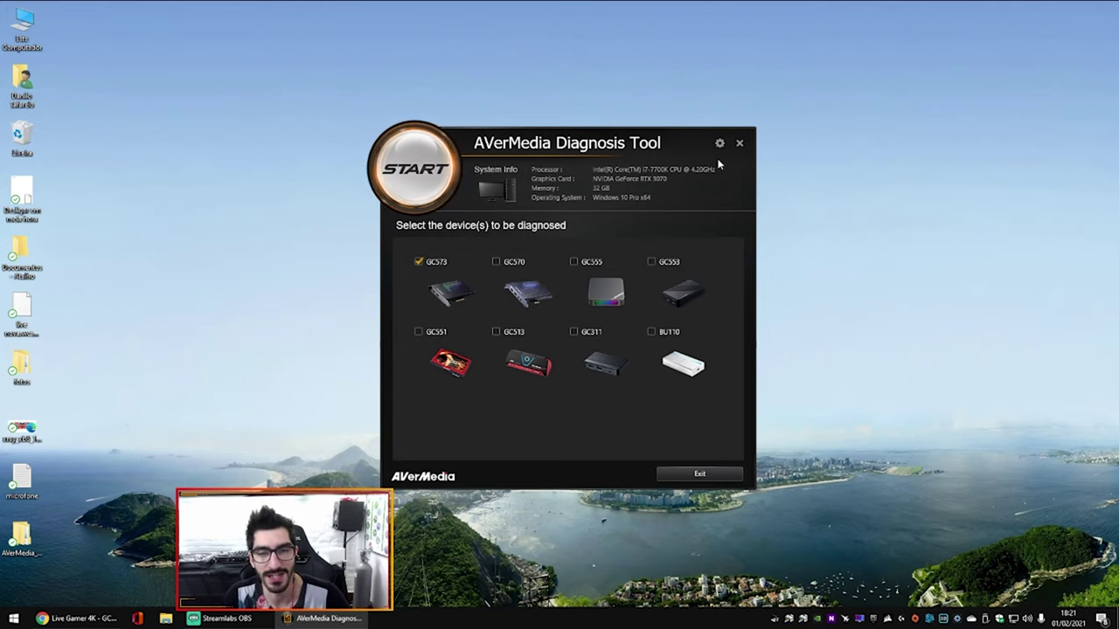
Step: Close the AVerMedia Diagnosis Tool and empty the Recycle Bin
click(739, 143)
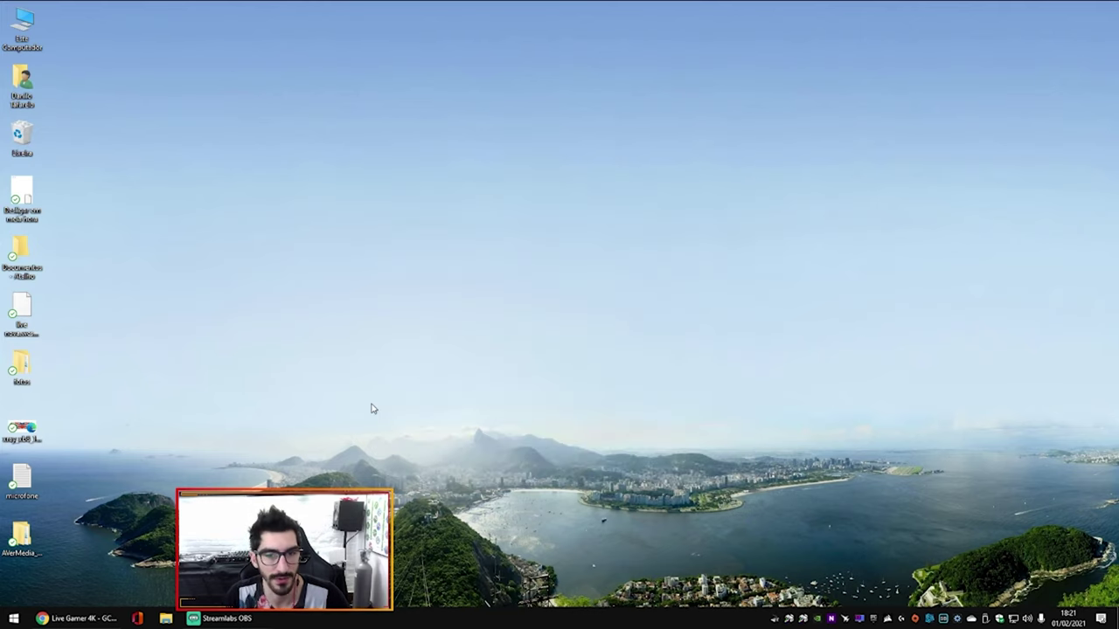
right_click(22, 136)
click(52, 155)
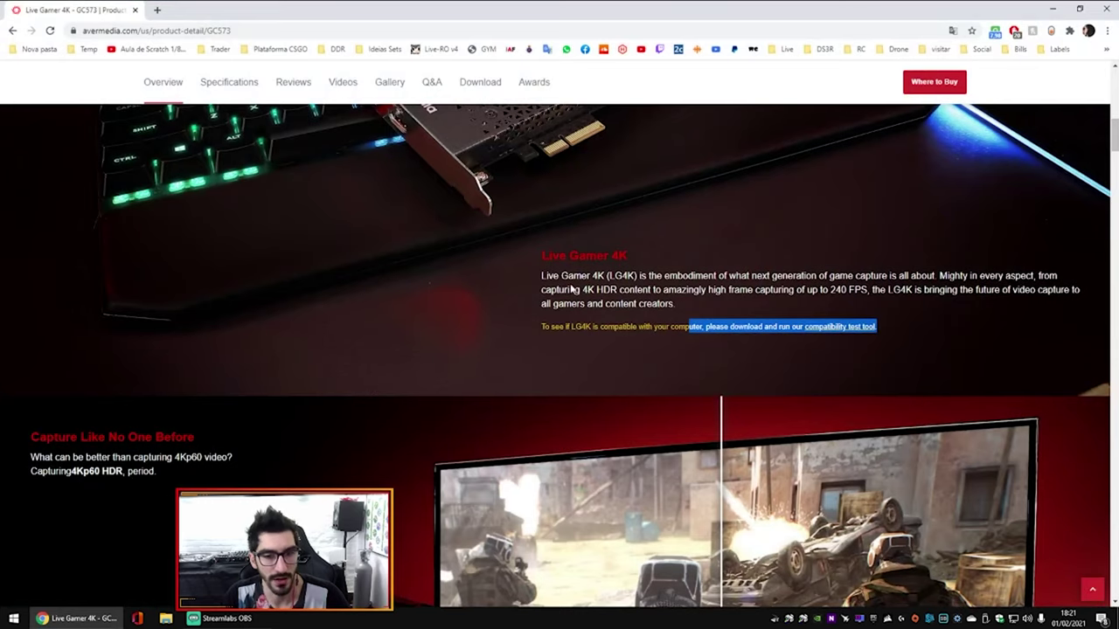
Step: Download the AssistCentral v1.1.0.5 download manager from the Download section of the GC573 product page
scroll(570, 289, down, 2)
scroll(476, 370, up, 10)
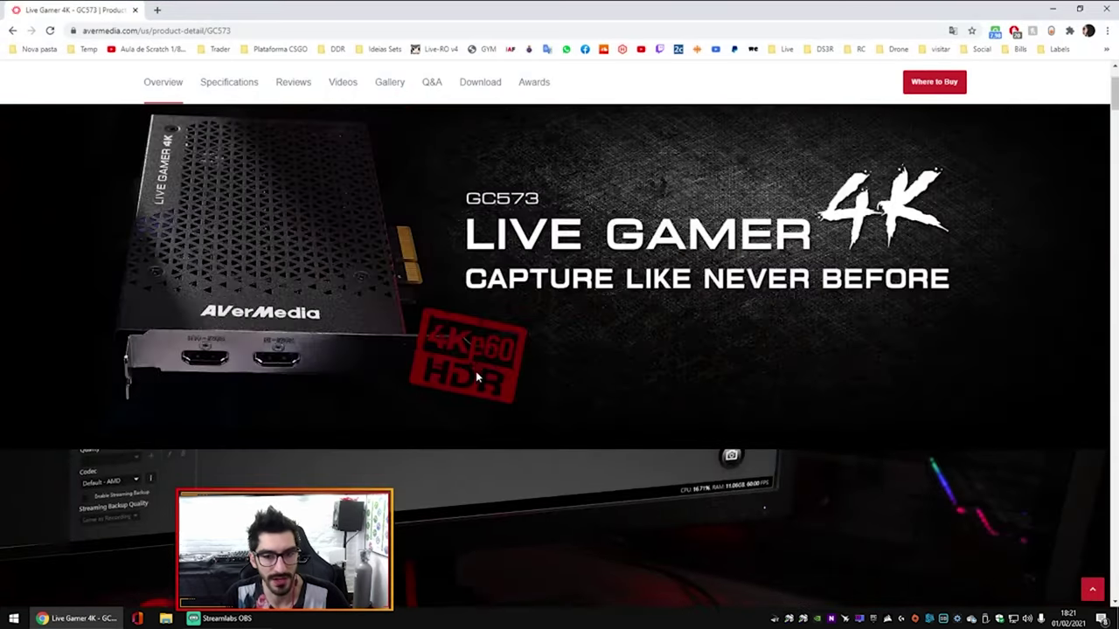
click(477, 213)
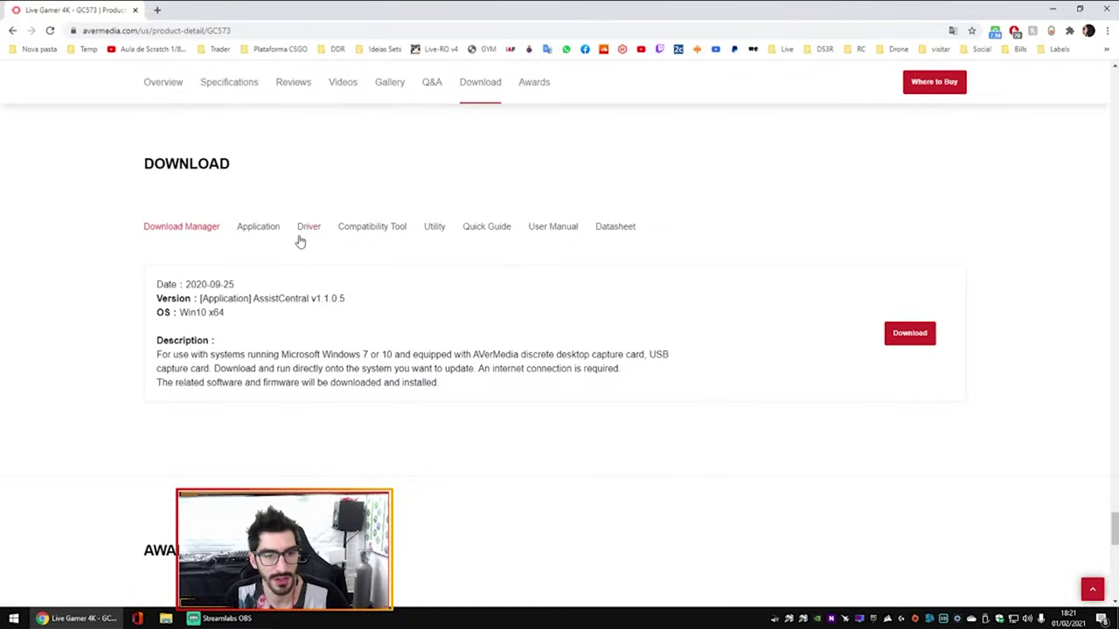
click(915, 340)
triple_click(598, 367)
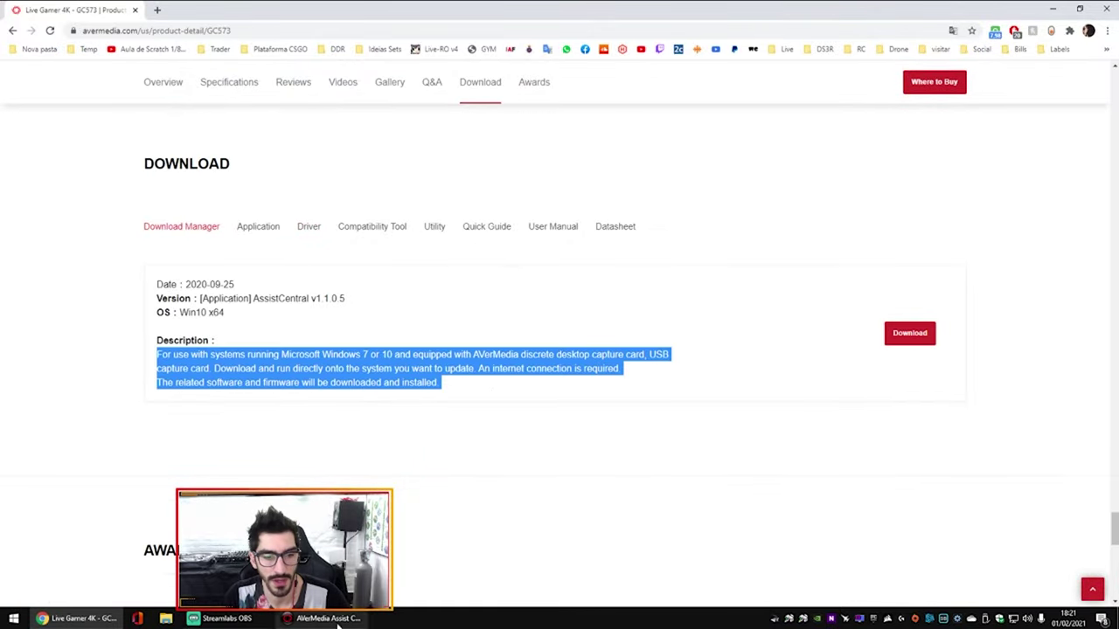
Step: Switch to AVerMedia Assist Central, open its official website download area, and close the Windows system information window
click(340, 617)
click(1105, 9)
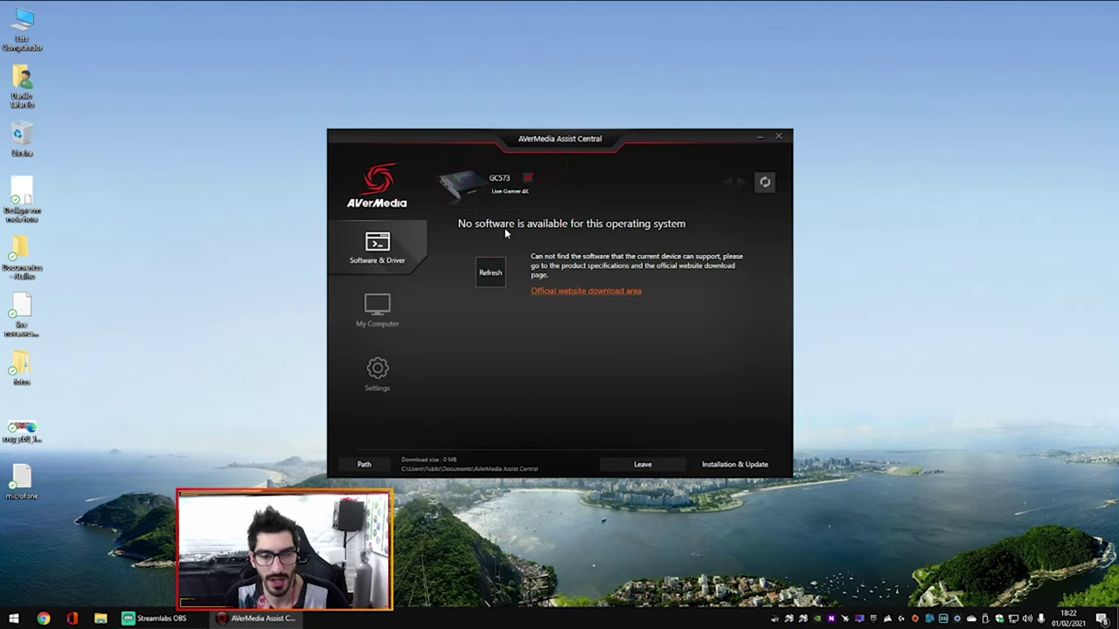
click(583, 297)
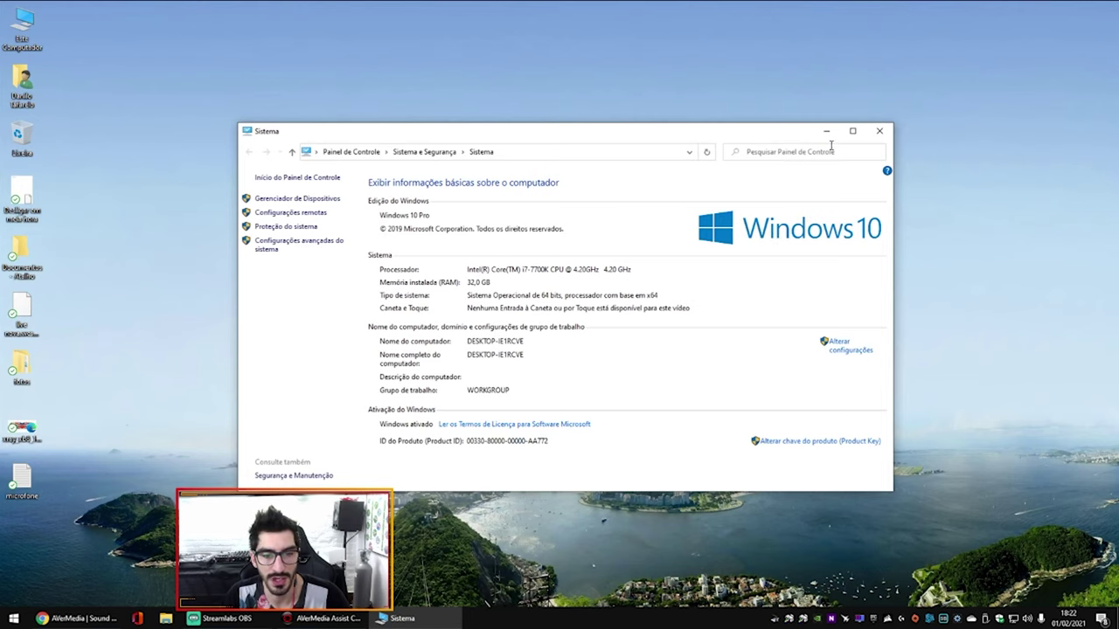
click(884, 129)
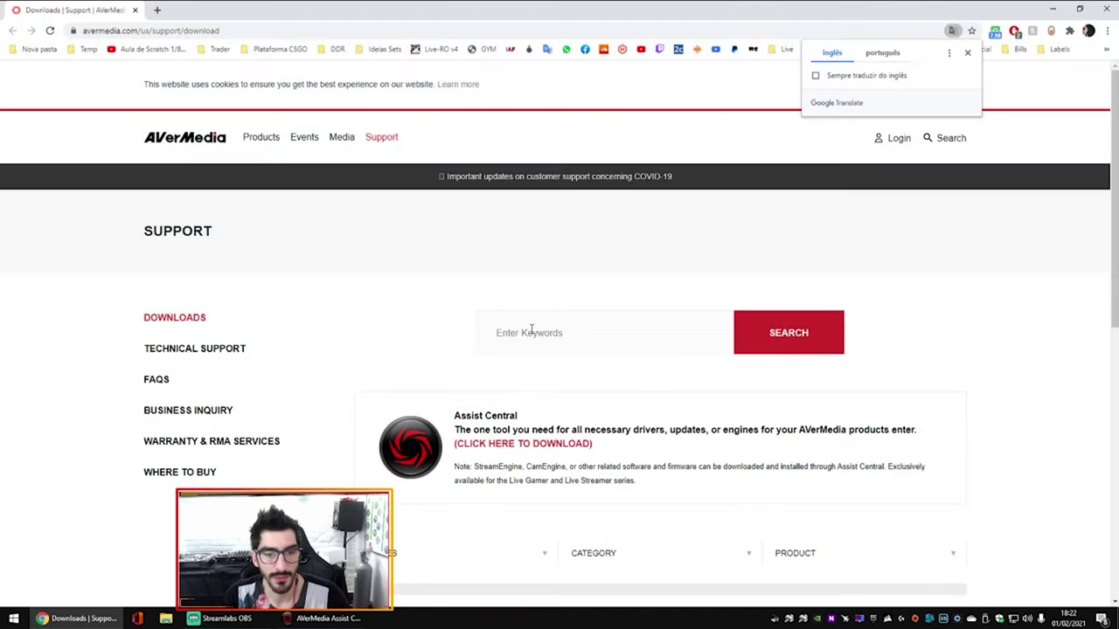
Step: Download Assist Central again from the AVerMedia support page and open the browser's download list
scroll(616, 384, down, 2)
drag(454, 298, 921, 315)
click(925, 315)
scroll(689, 359, down, 3)
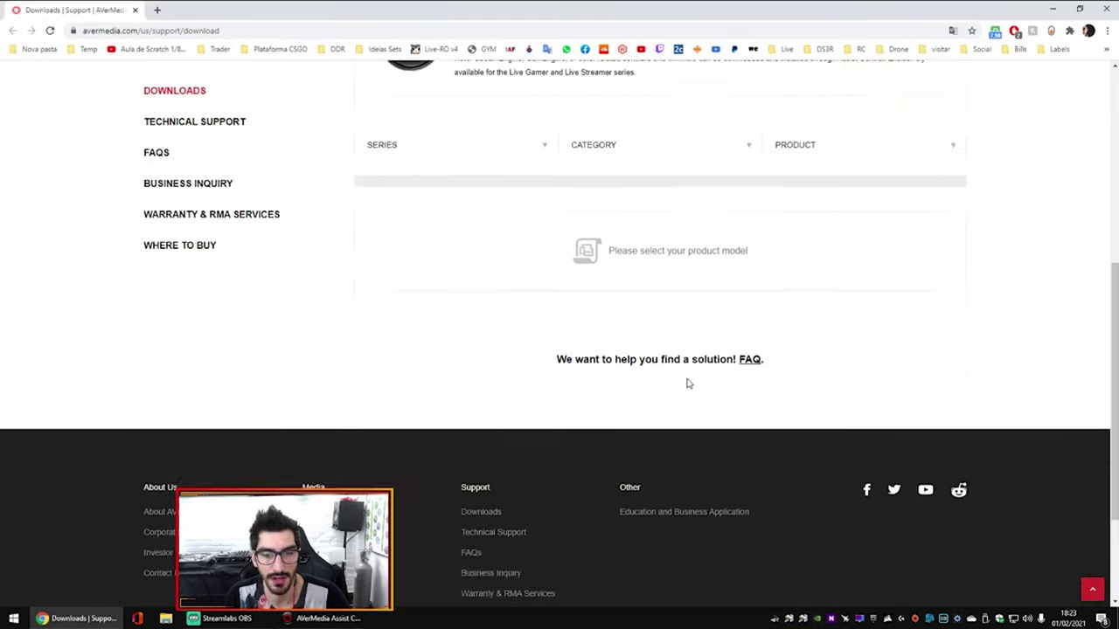
scroll(687, 382, up, 5)
scroll(624, 430, down, 2)
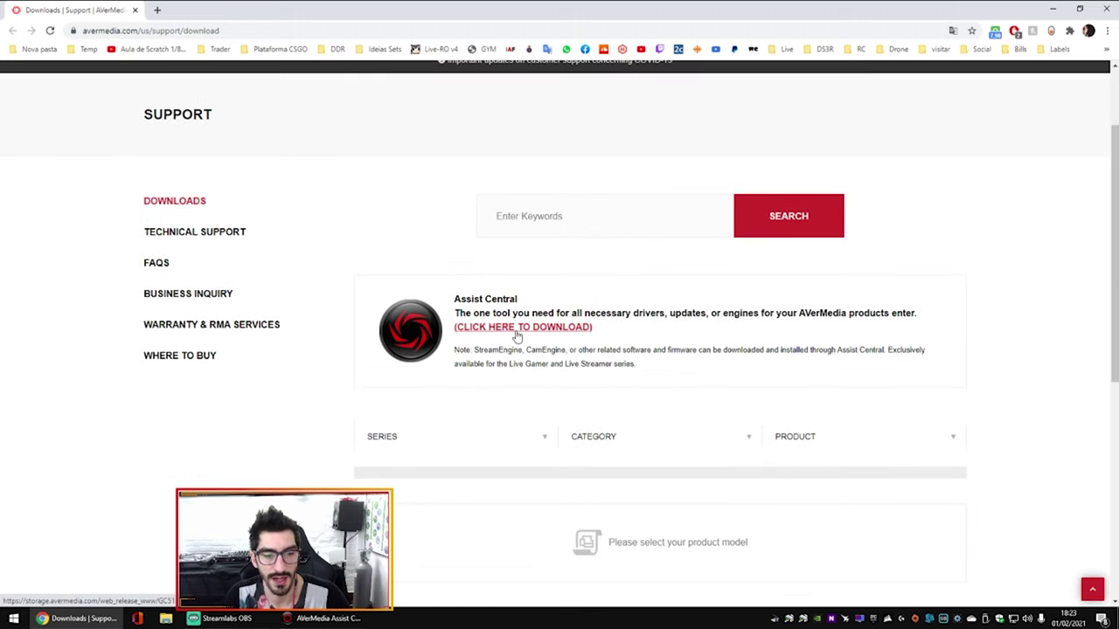
click(517, 335)
key(ctrl+j)
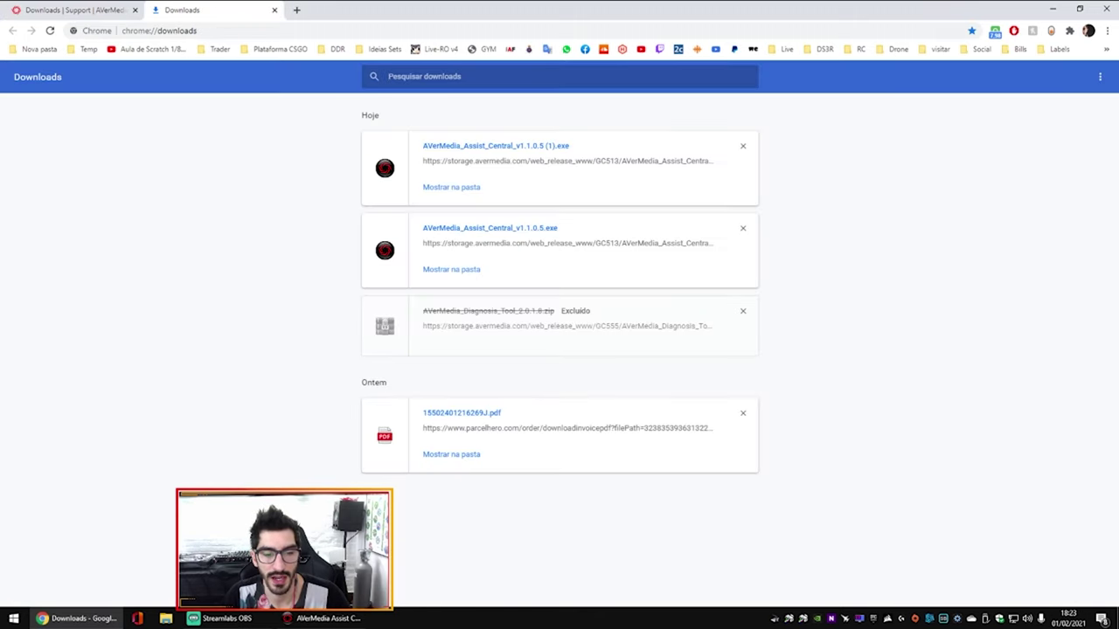
Step: Close AVerMedia Assist Central and return to the AVerMedia support page in the browser
click(78, 618)
click(758, 137)
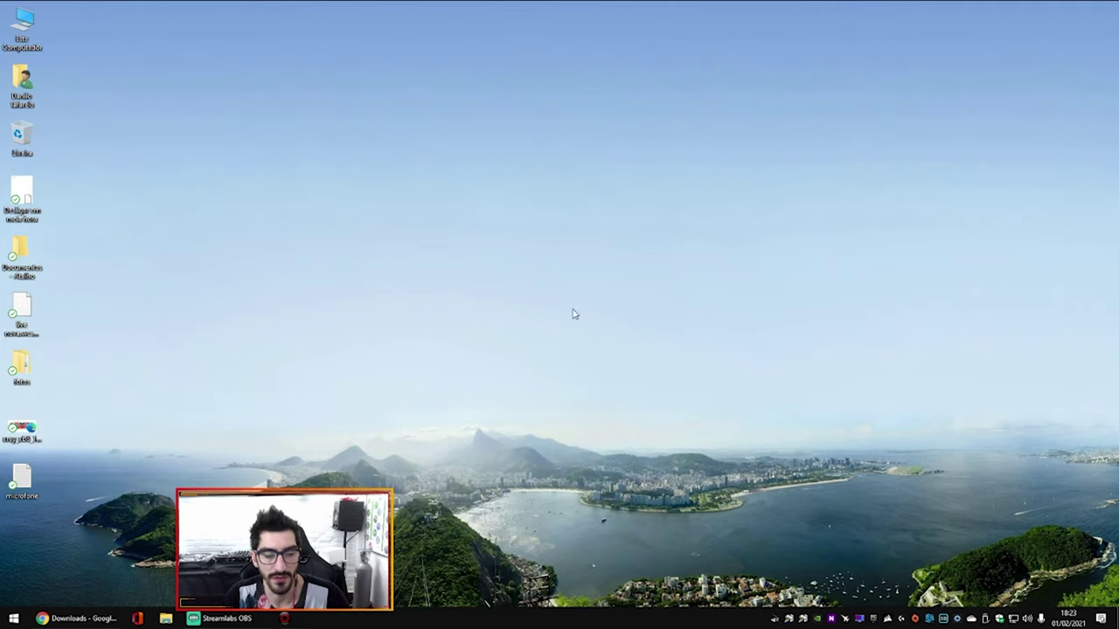
click(79, 618)
scroll(599, 307, up, 2)
scroll(599, 308, up, 1)
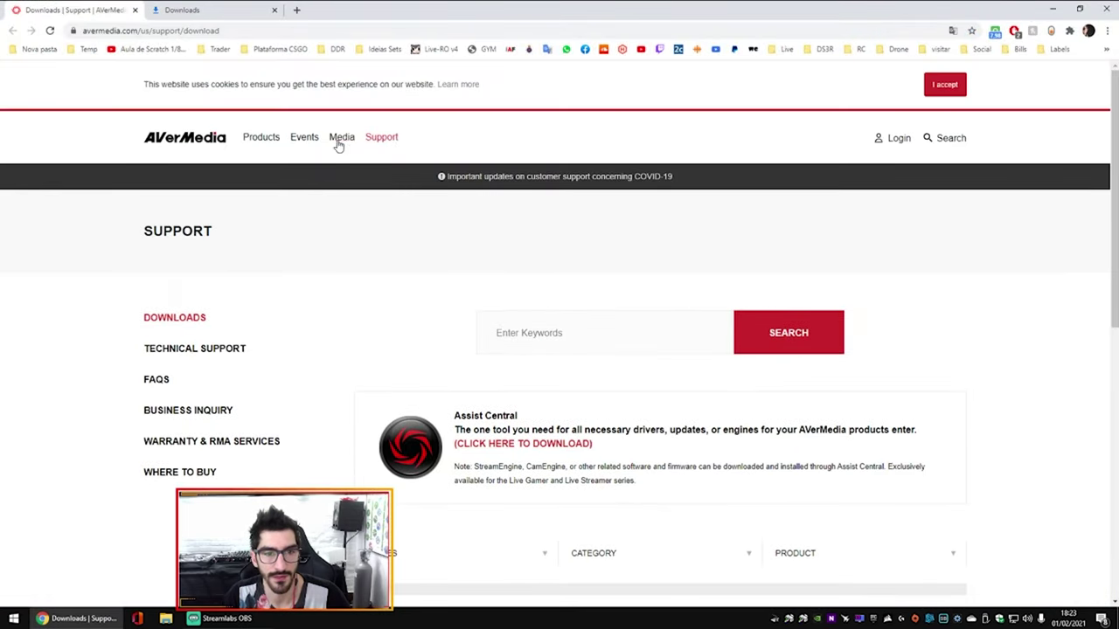
Step: Open the Live Gamer 4K GC573 product page and list its driver downloads
mouse_move(260, 136)
click(530, 234)
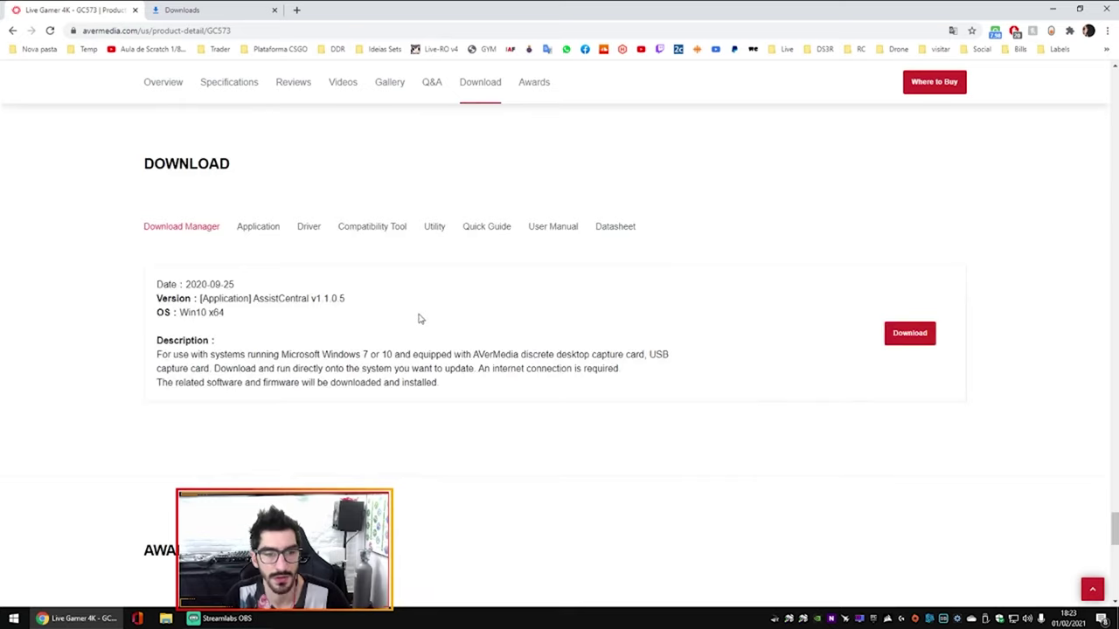
click(258, 285)
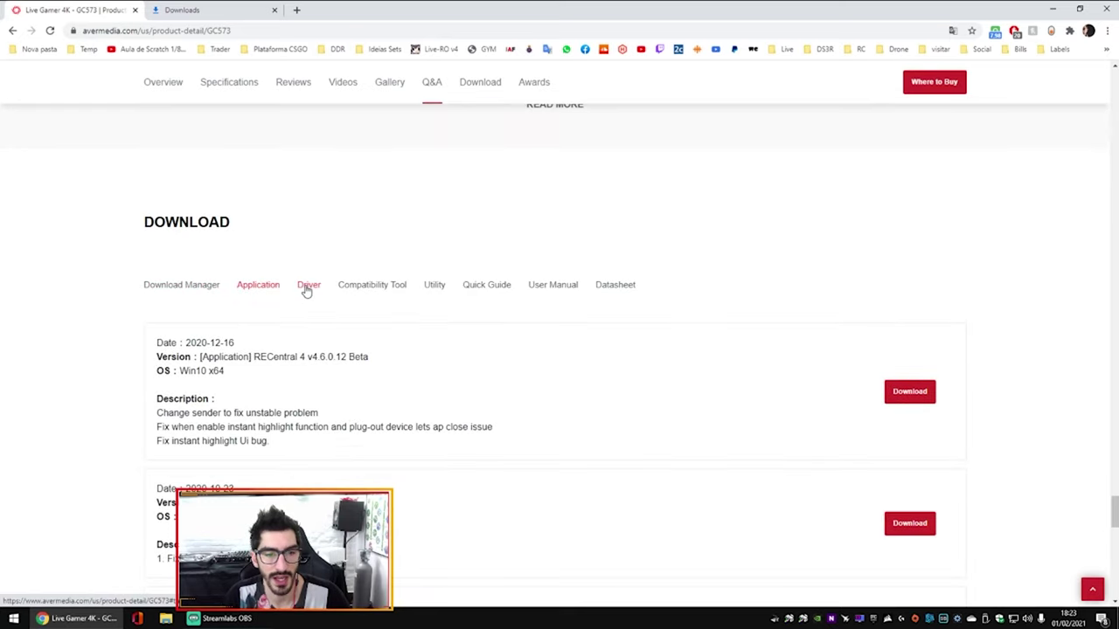
click(308, 285)
scroll(235, 336, down, 1)
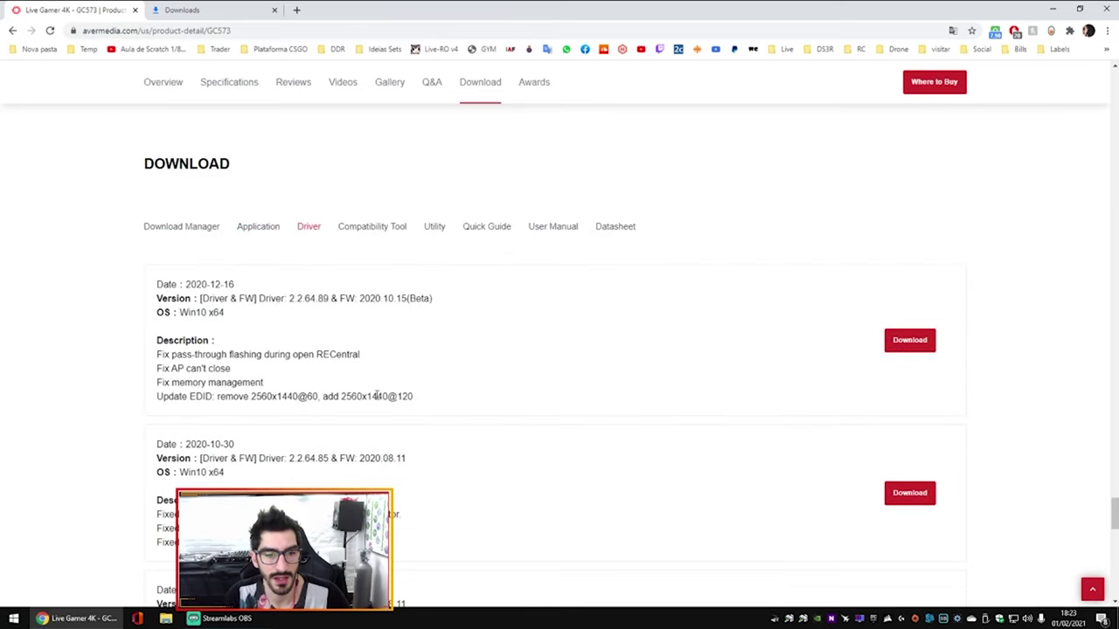
Step: Compare the release dates and change descriptions of the two newest GC573 driver entries
drag(416, 398, 351, 399)
click(414, 357)
scroll(418, 371, down, 1)
scroll(271, 396, up, 1)
drag(233, 284, 190, 284)
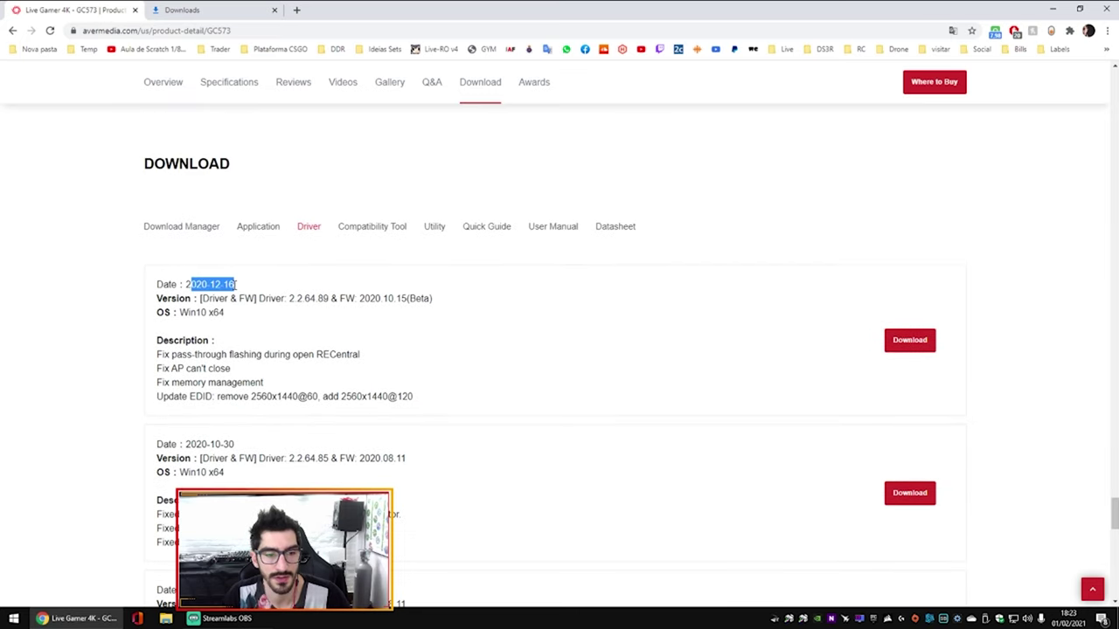
drag(211, 444, 260, 449)
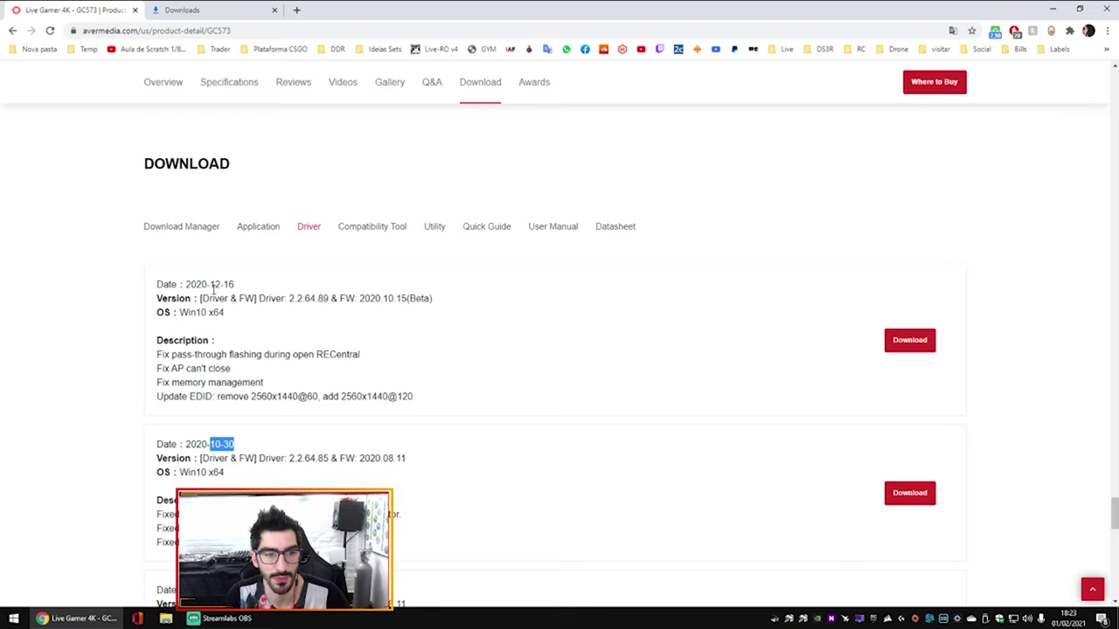
drag(214, 296, 249, 295)
Step: Download the 2020-12-16 GC573 driver and firmware package, and delete both Assist Central installers from the Downloads folder
click(909, 340)
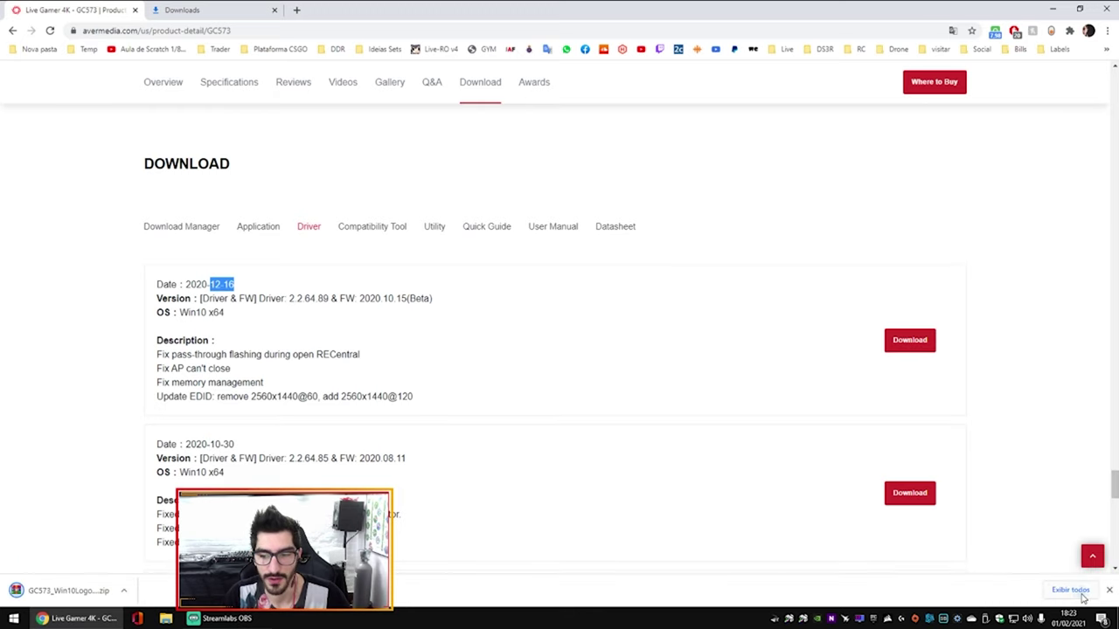
click(1070, 590)
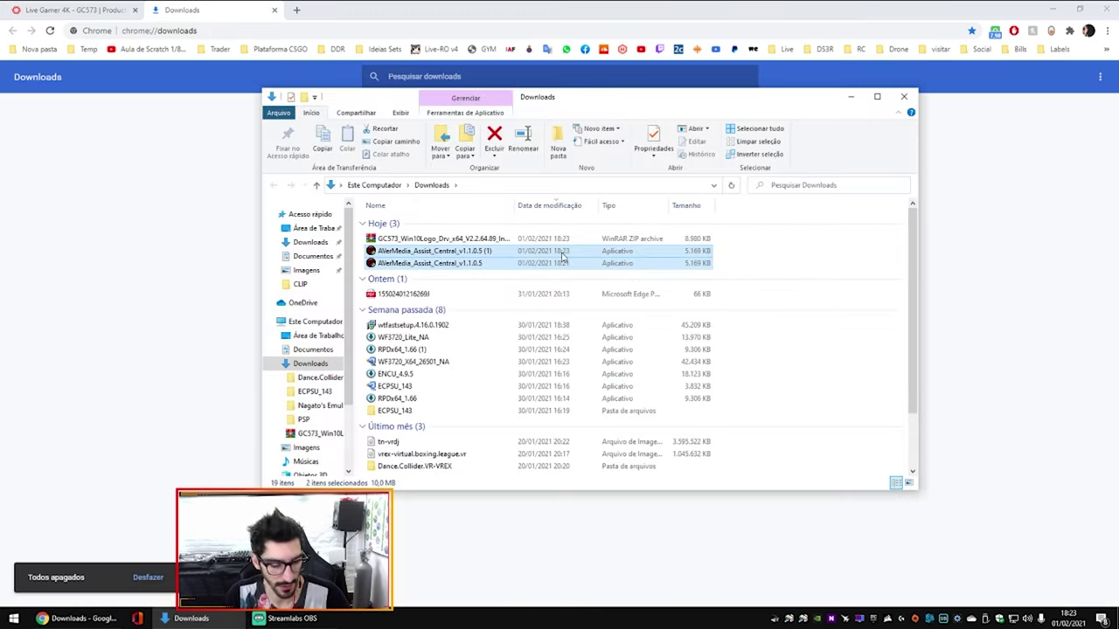
key(Delete)
Step: Extract the GC573_Win10Logo_Drv_x64_V2.2.64.89 archive in Downloads and run the driver installer inside it
right_click(452, 237)
click(524, 308)
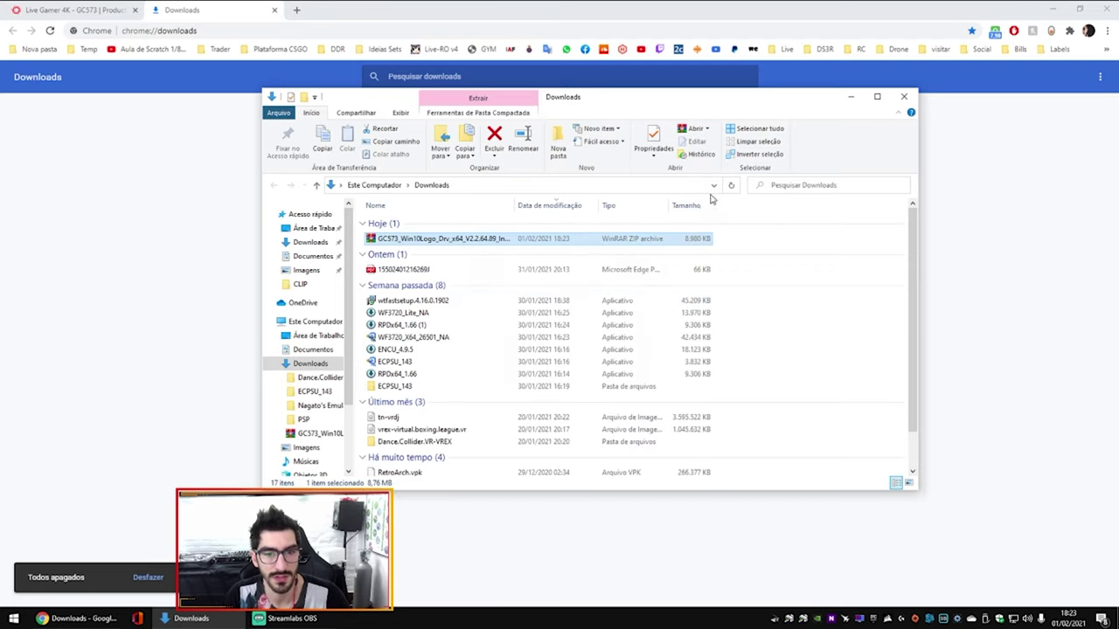
double_click(428, 238)
double_click(431, 225)
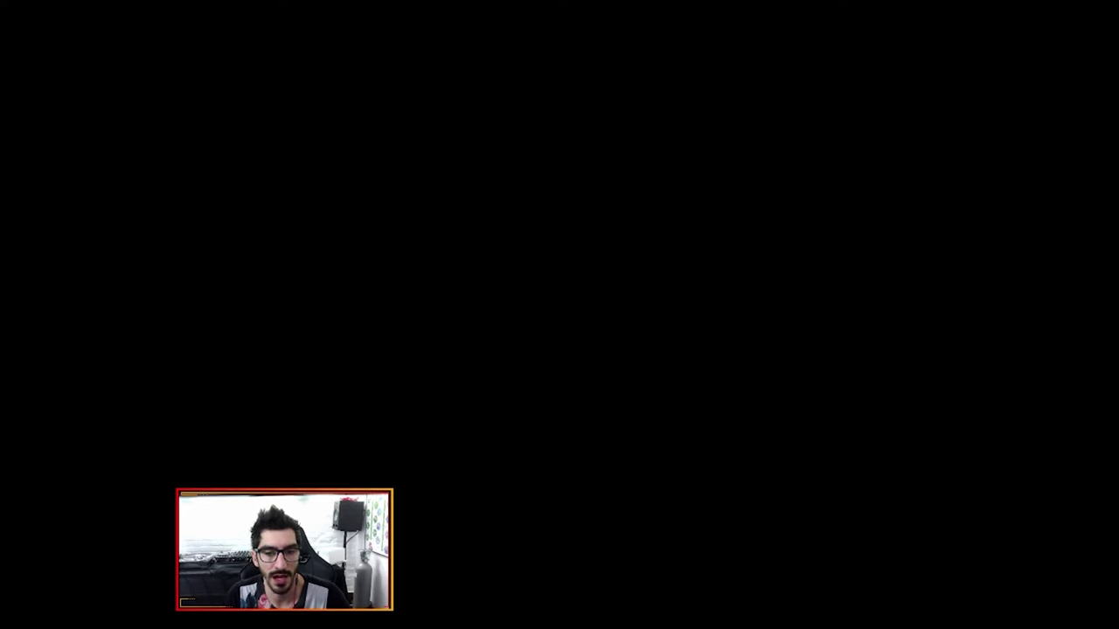
Step: Show Device Manager in Computer Management and move the driver's folder window aside
right_click(24, 24)
click(51, 57)
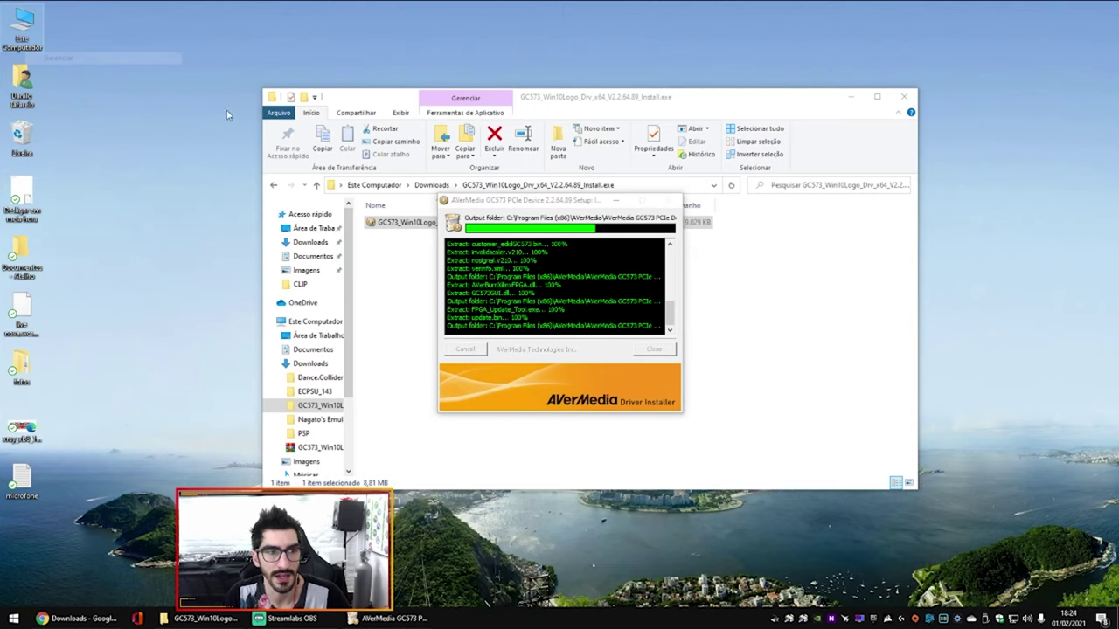
click(88, 138)
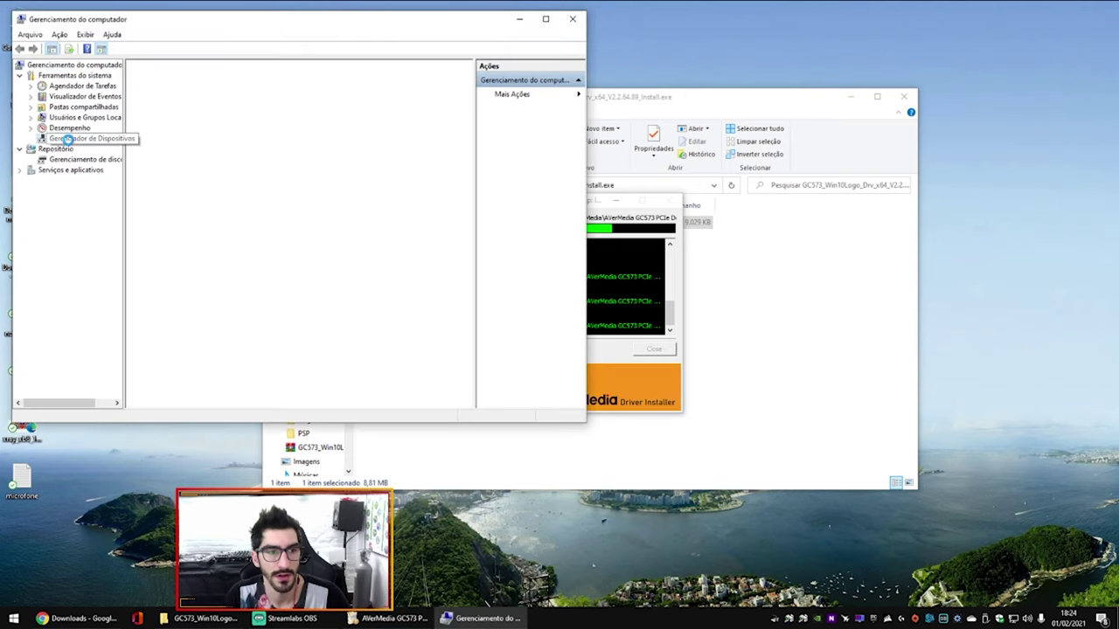
drag(639, 98, 782, 80)
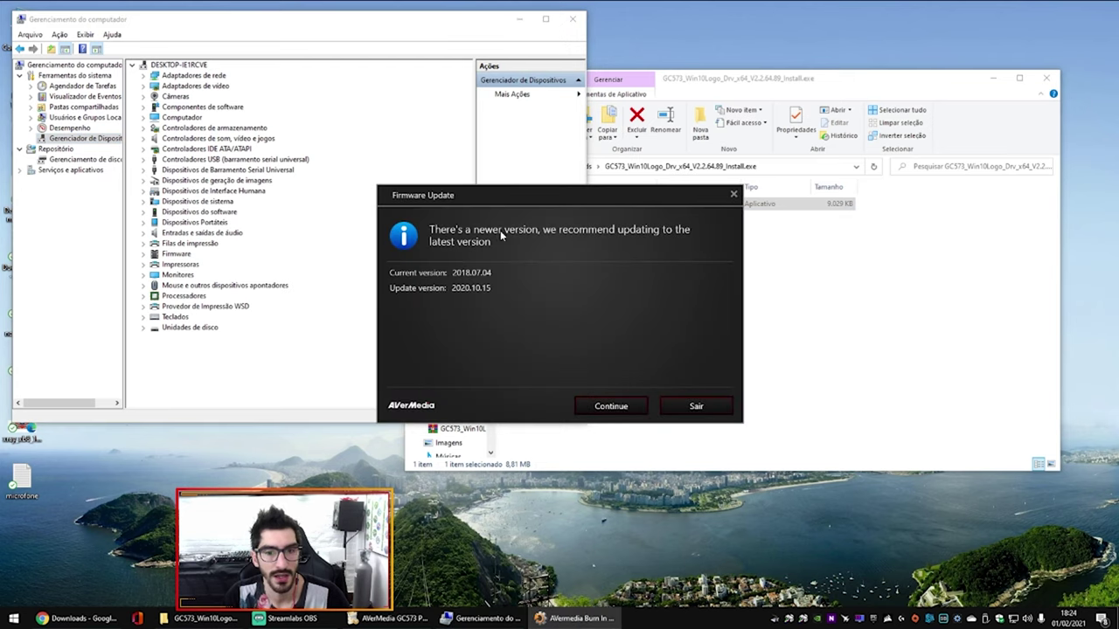
Step: Start the GC573 firmware update to version 2020.10.15 and close Computer Management
click(620, 407)
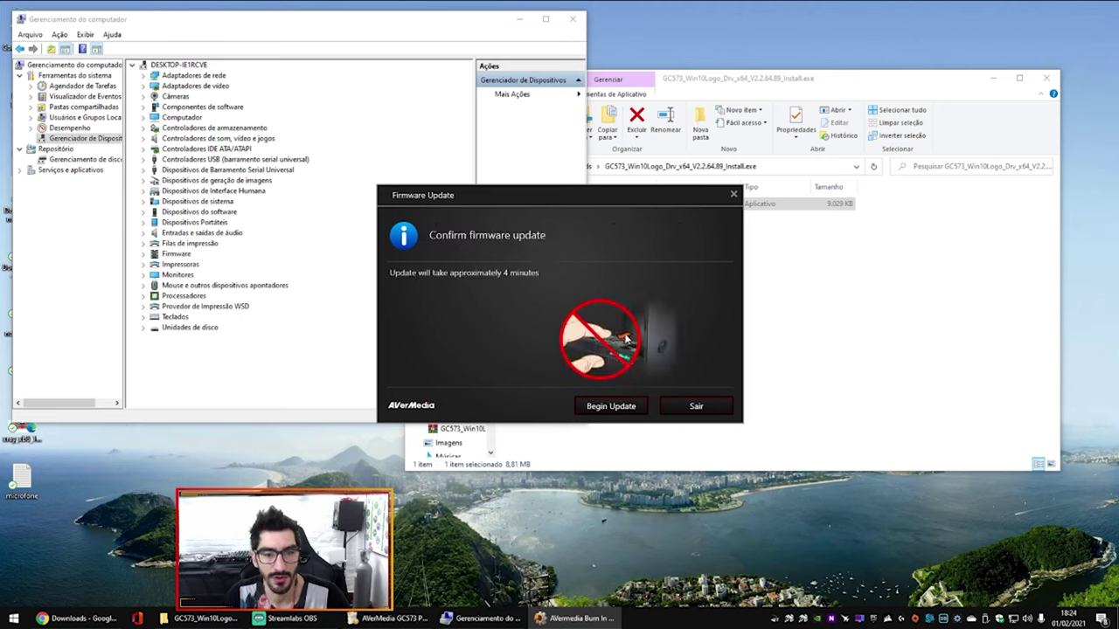
click(621, 407)
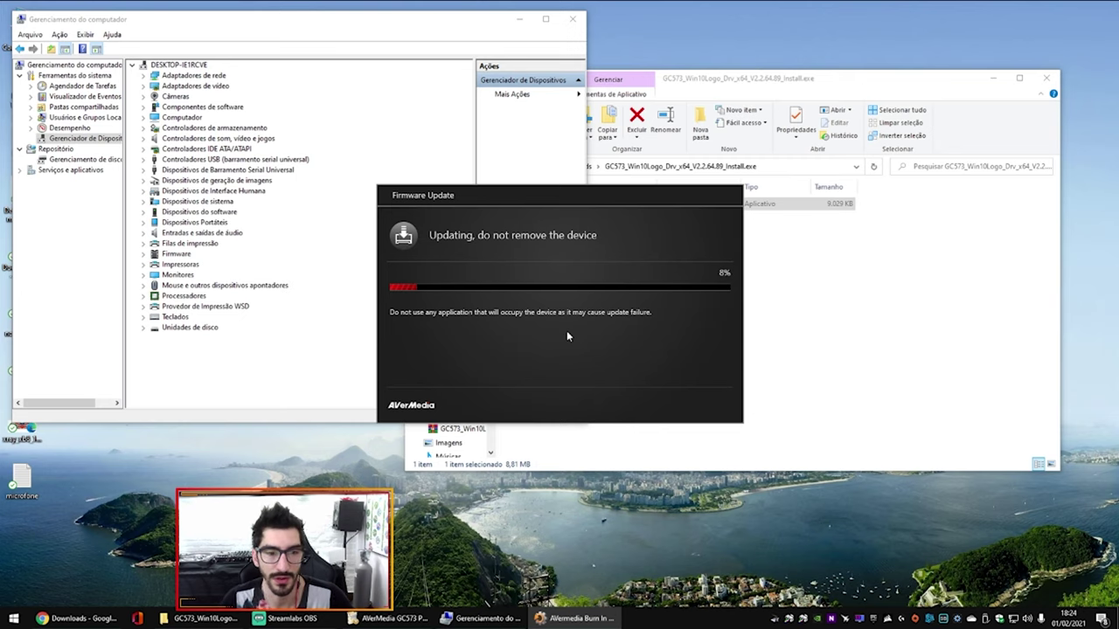
click(572, 19)
Step: Delete the GC573 driver archive from the Downloads folder and close the folder window
click(752, 82)
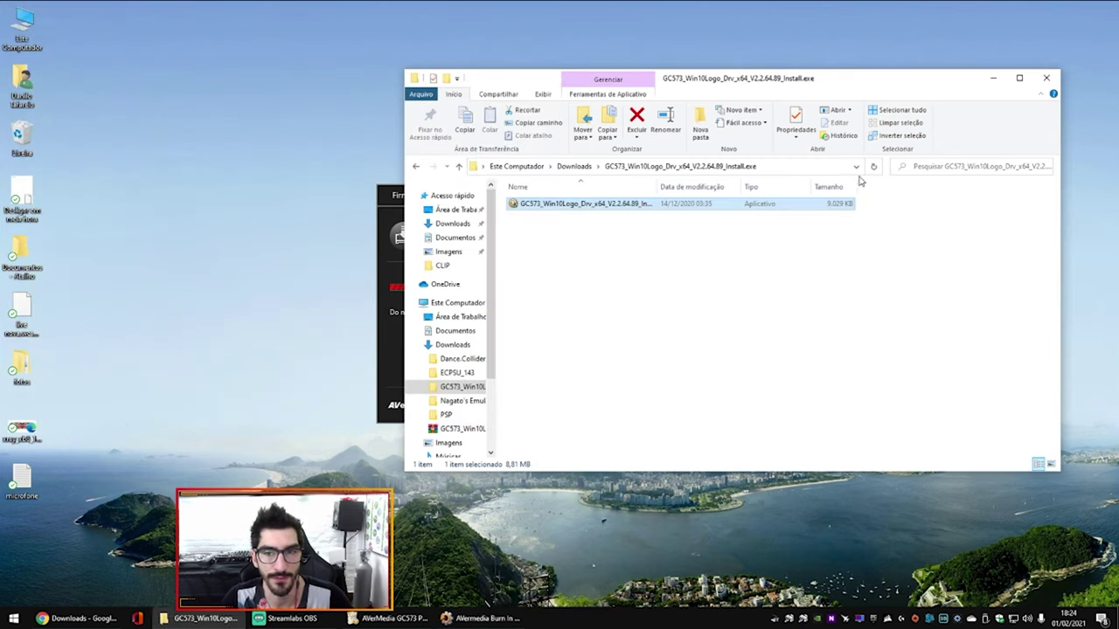
key(alt+Left)
click(670, 221)
key(Delete)
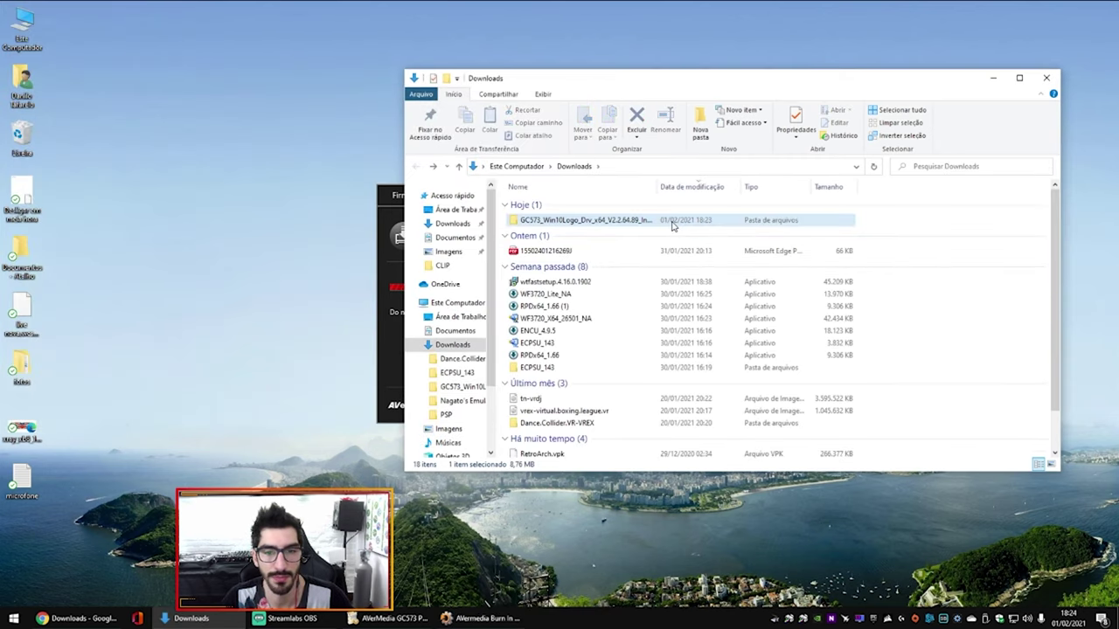
key(alt+F4)
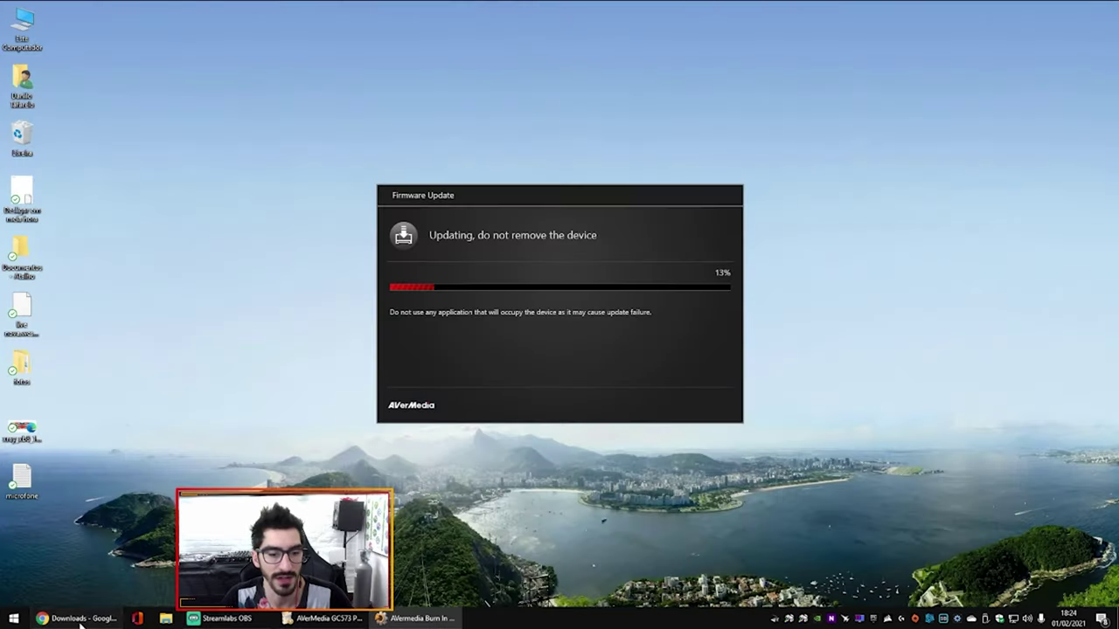
Step: Switch to Chrome, close the Downloads page and look through the GC573's utility and application downloads
click(81, 623)
key(ctrl+w)
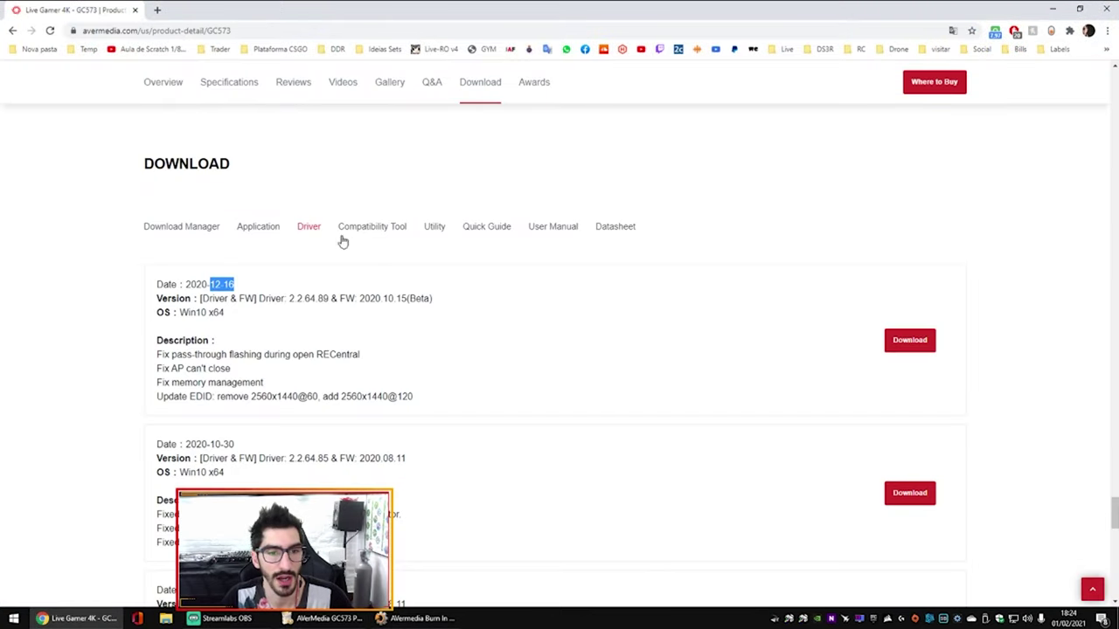
click(343, 237)
click(435, 229)
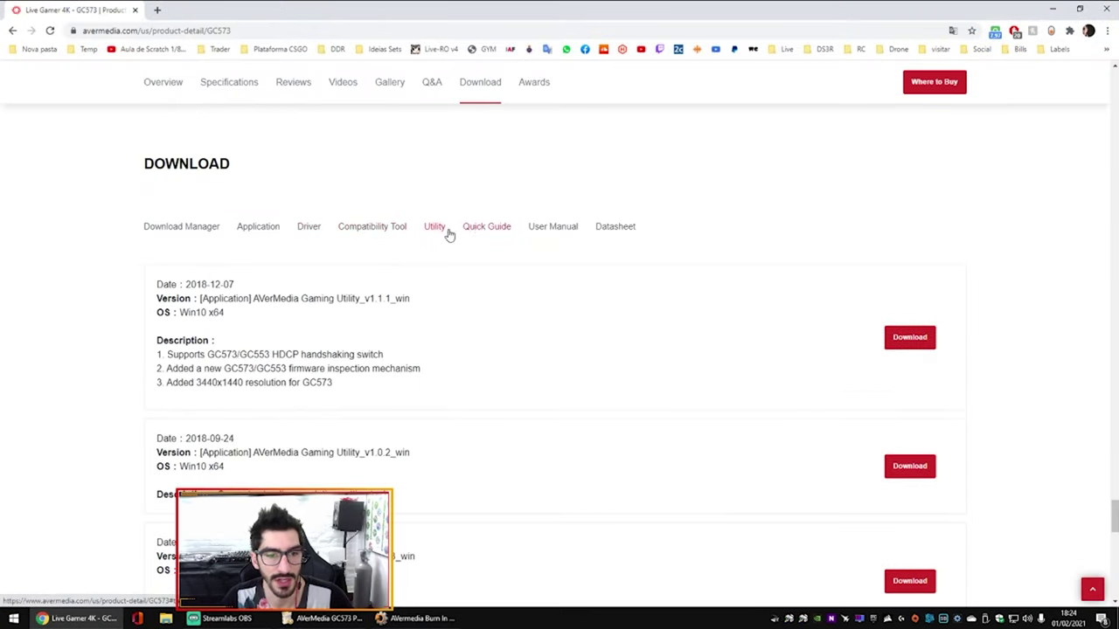
click(270, 233)
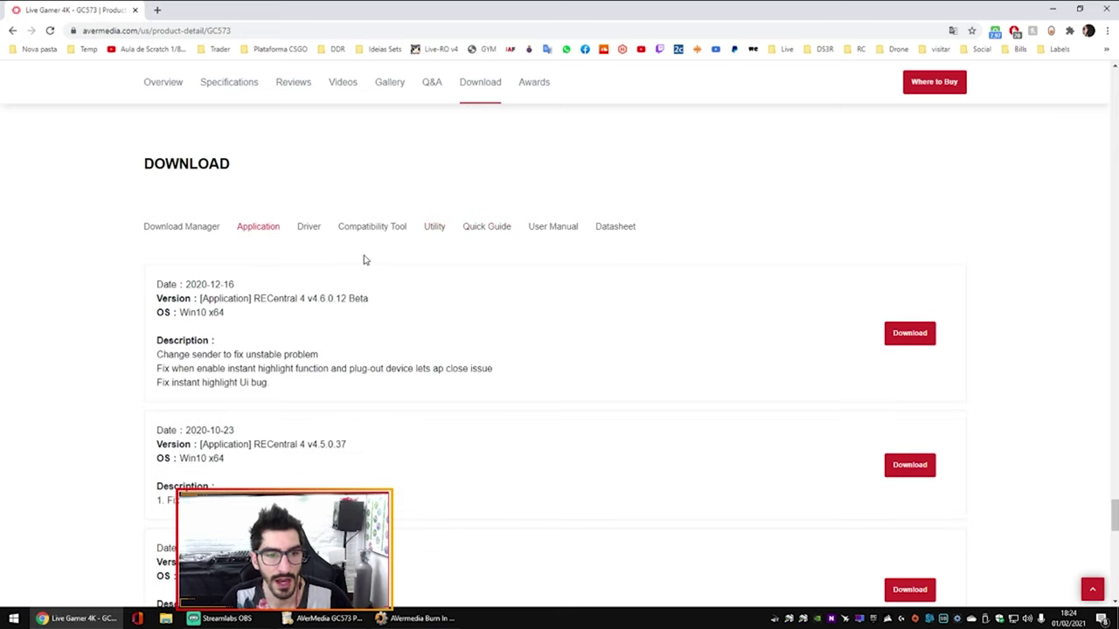
click(182, 229)
click(249, 227)
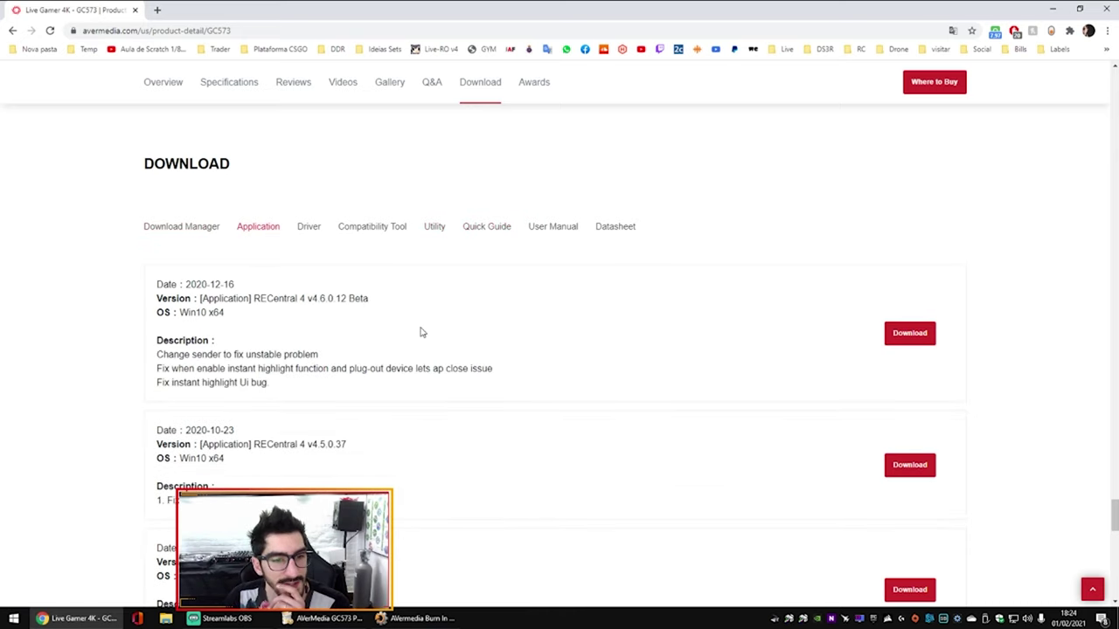
Step: Read the RECentral 4 v4.6.0.12 Beta description, compare it with the utility downloads and download that RECentral version
drag(163, 354, 576, 386)
click(442, 260)
click(407, 229)
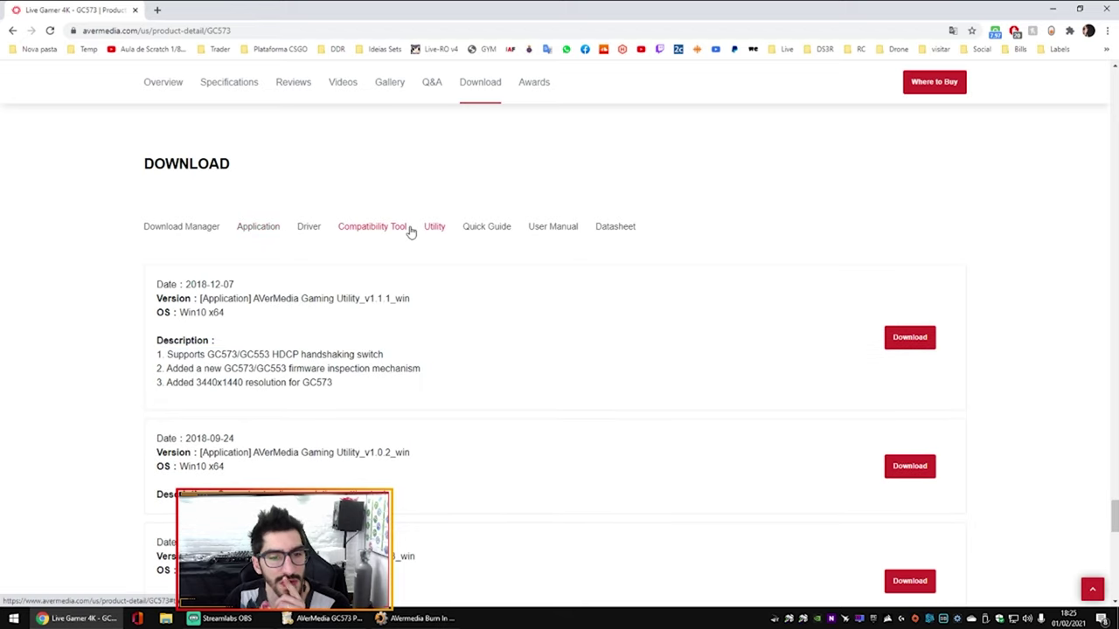
click(254, 232)
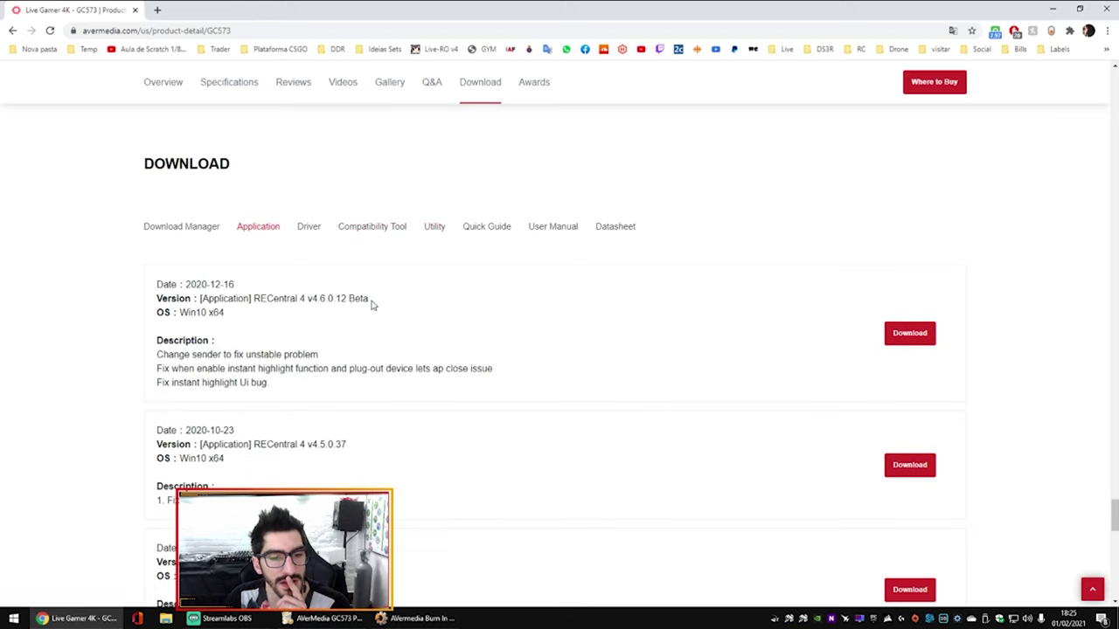
click(922, 335)
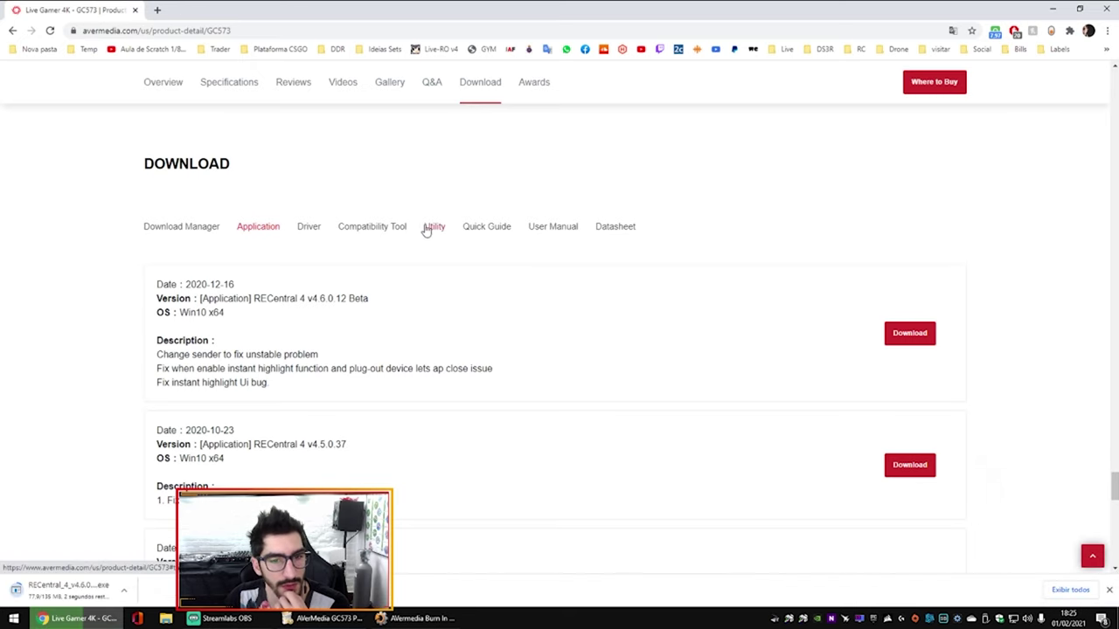
Step: Download AVerMedia Gaming Utility v1.1.1 and look through the quick guide, user manual and datasheet downloads
click(407, 228)
click(442, 228)
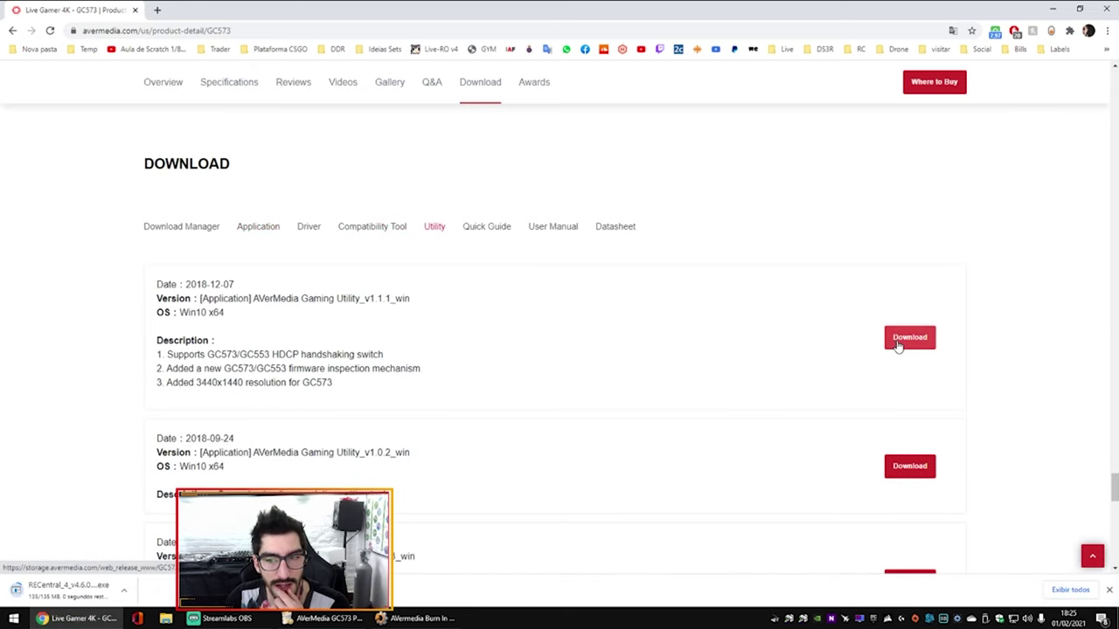
click(899, 343)
click(487, 226)
click(549, 226)
click(628, 227)
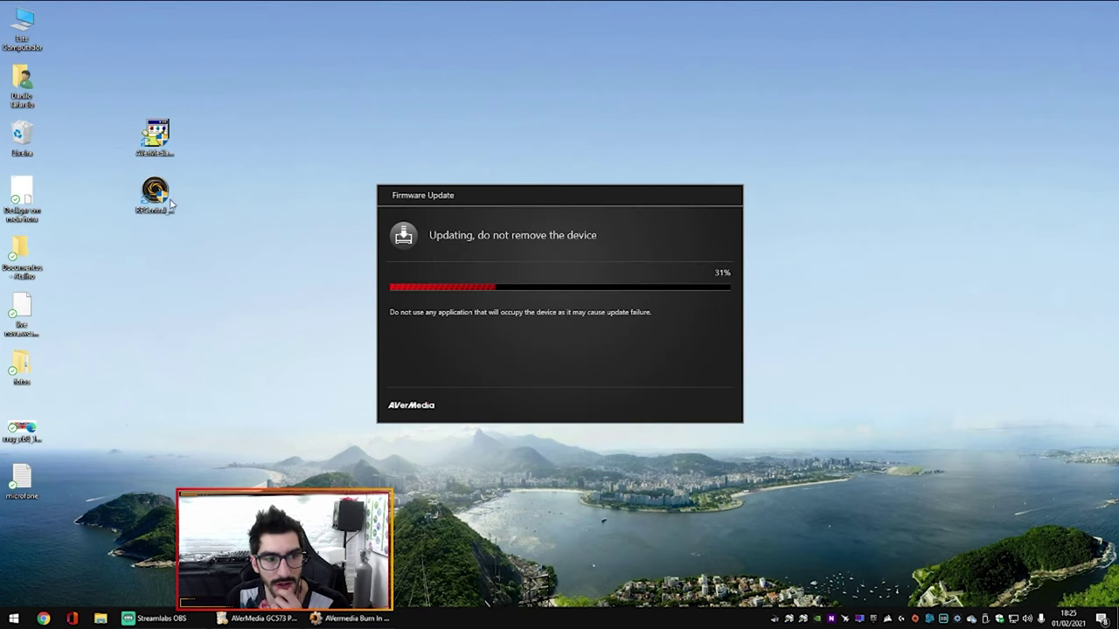
click(168, 201)
ctrl+click(156, 137)
drag(156, 138, 22, 137)
click(609, 316)
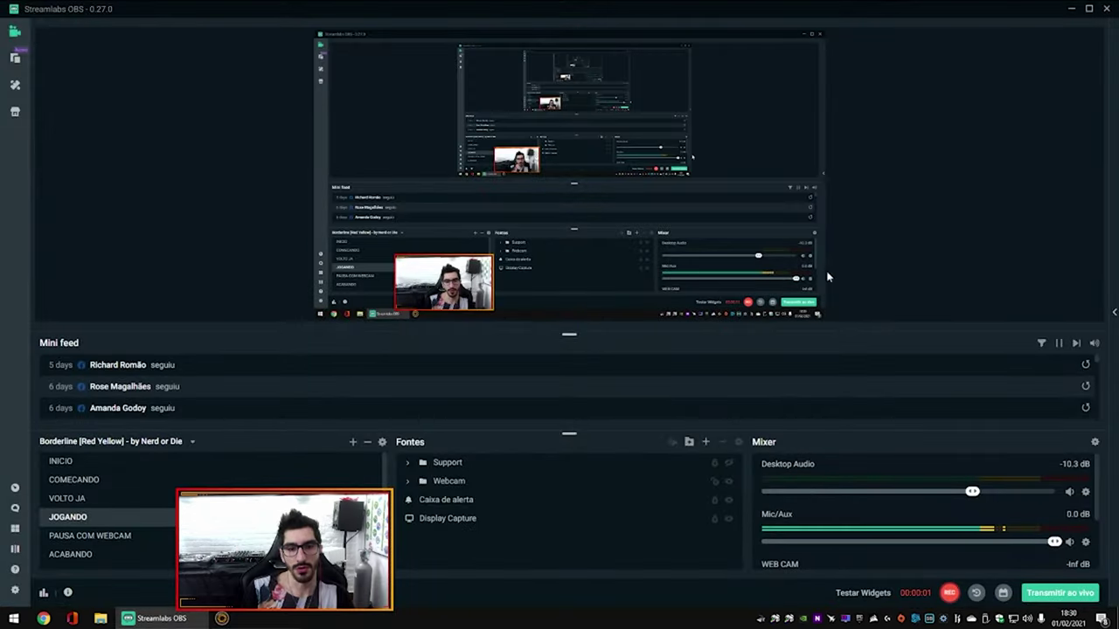
Step: Minimize Streamlabs OBS and install AVerMedia RECentral 4 completely in C:\Program Files (x86)\AVerMedia, accepting the license agreement
click(1071, 8)
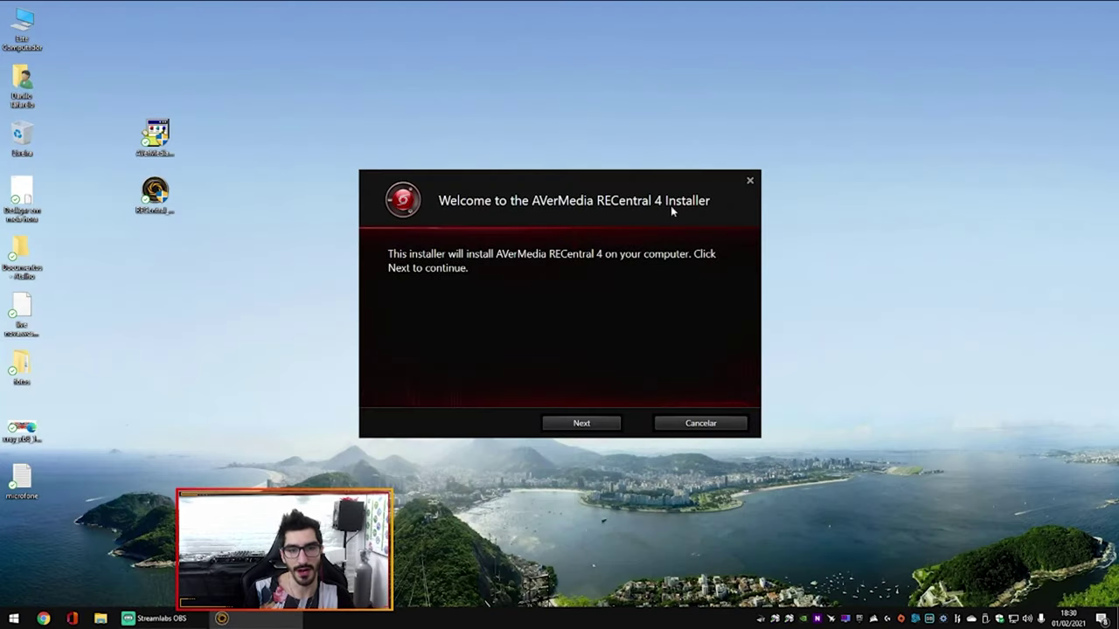
click(157, 201)
click(608, 426)
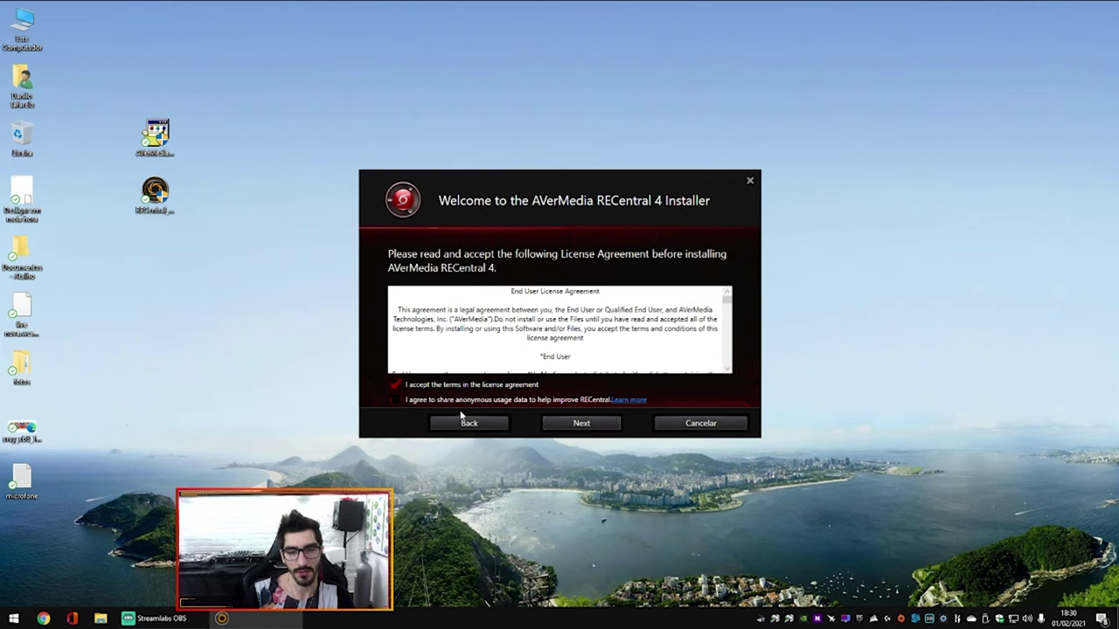
click(599, 424)
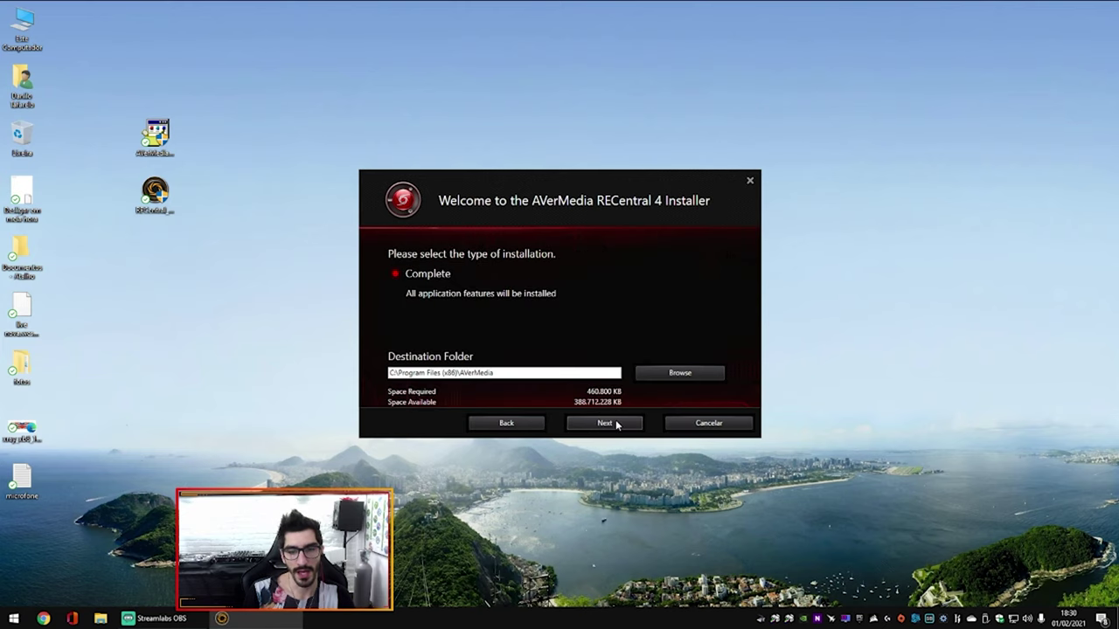
click(619, 425)
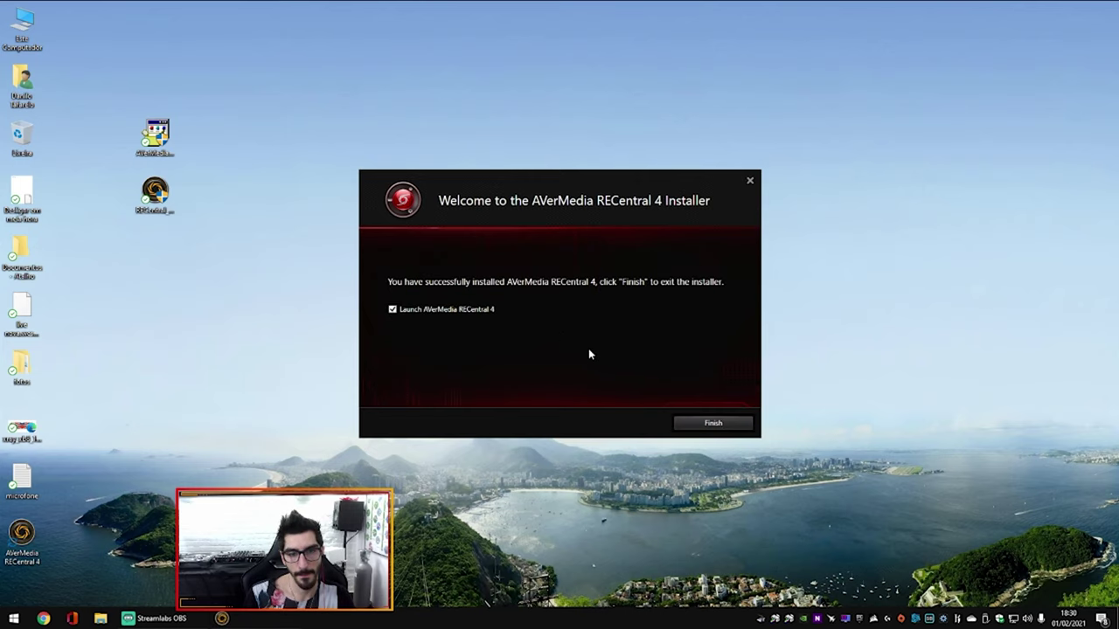
Step: Finish the installer with RECentral 4 launching, cancel its record/stream wizard and move its window to the middle of the desktop
click(734, 424)
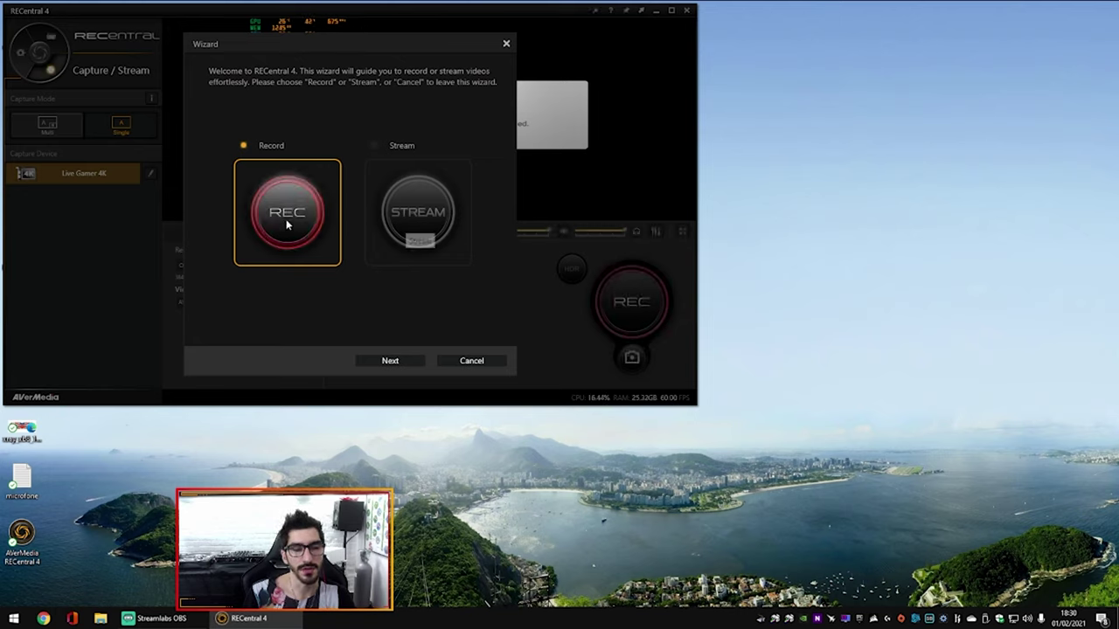
click(461, 361)
drag(424, 10, 671, 136)
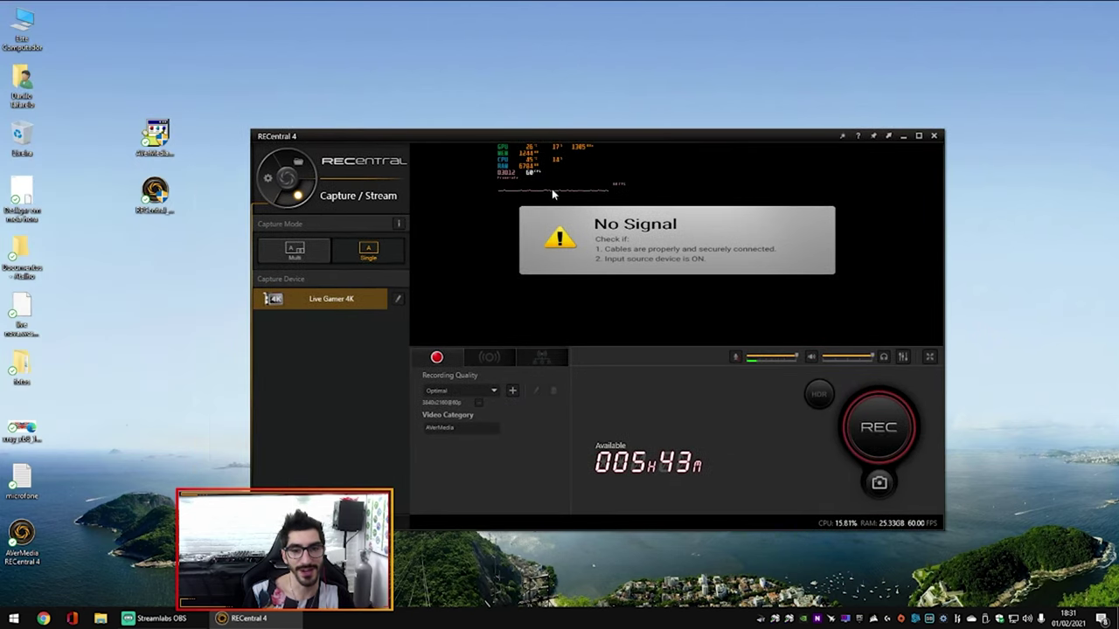